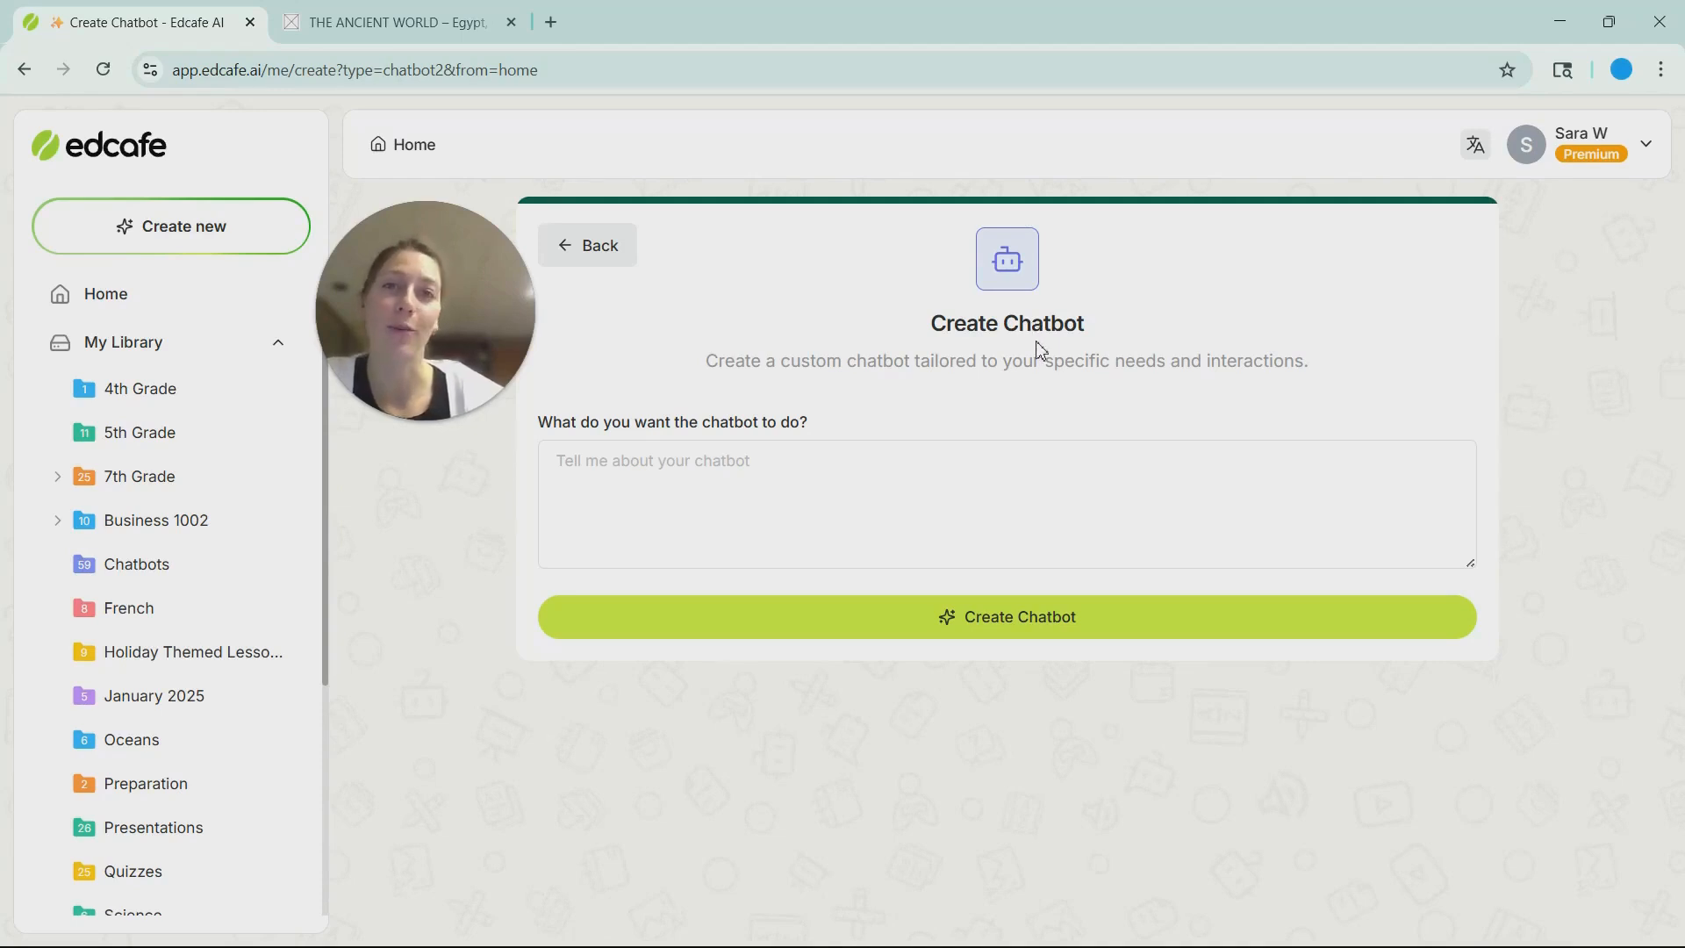
Step: Create a chatbot from the copied prompt "help students learn about ancient civilizations - Egypt, Greece and Rome"
{"action": "left_click", "coordinate": [707, 481]}
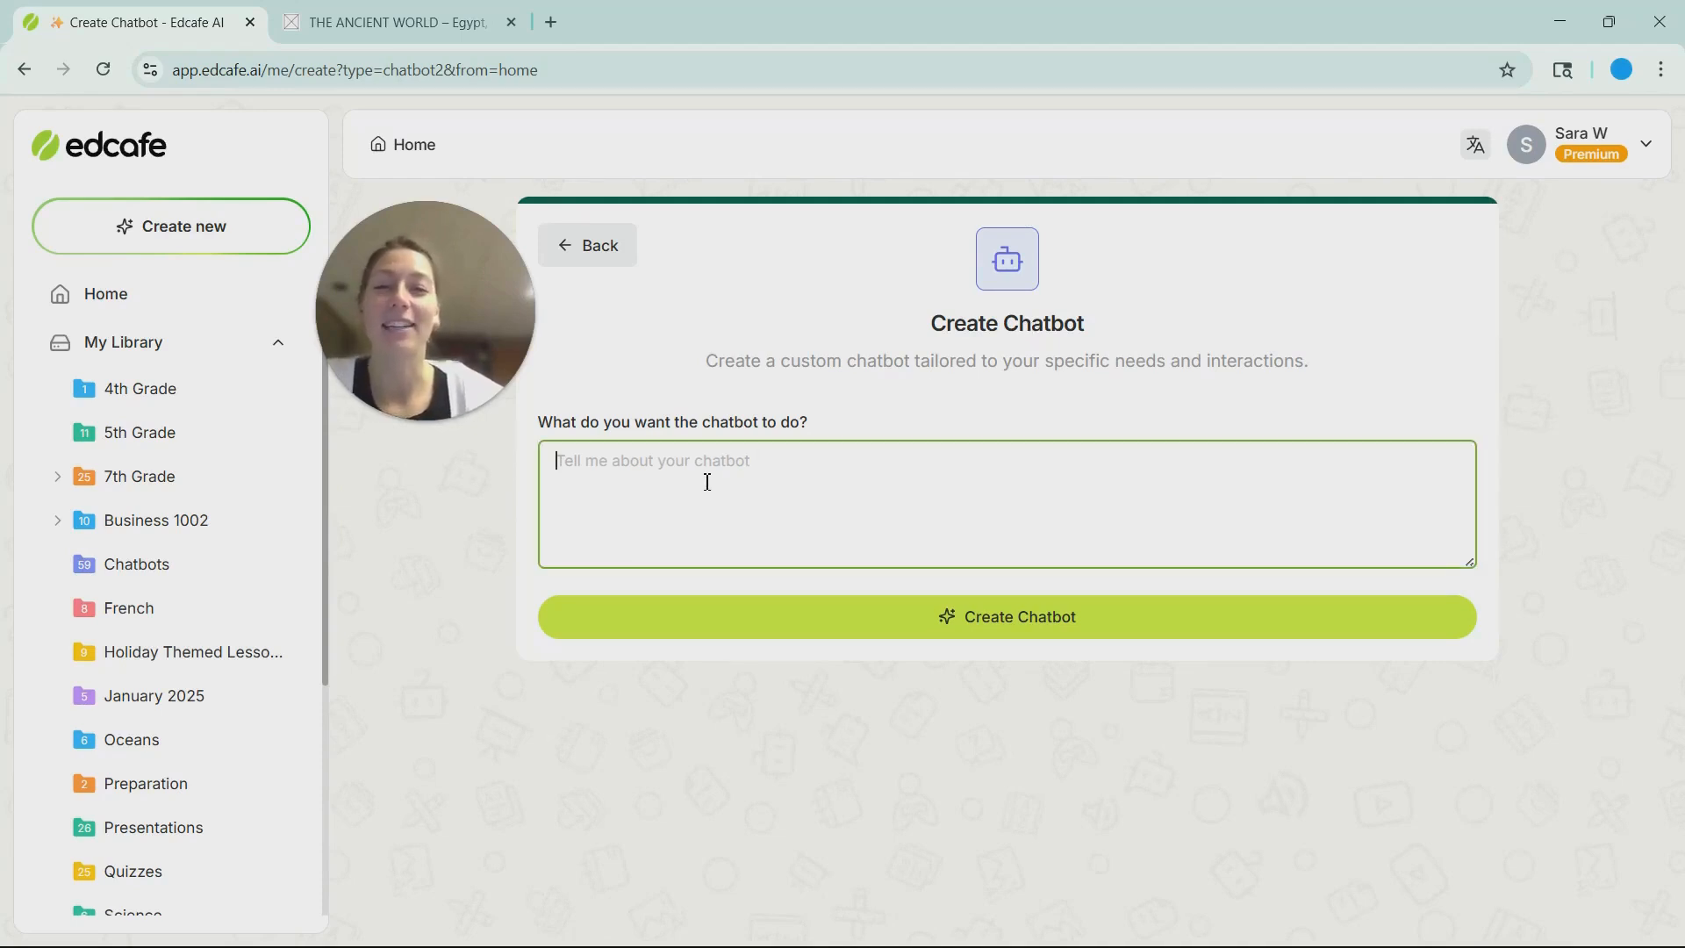
{"action": "key", "text": "super+v"}
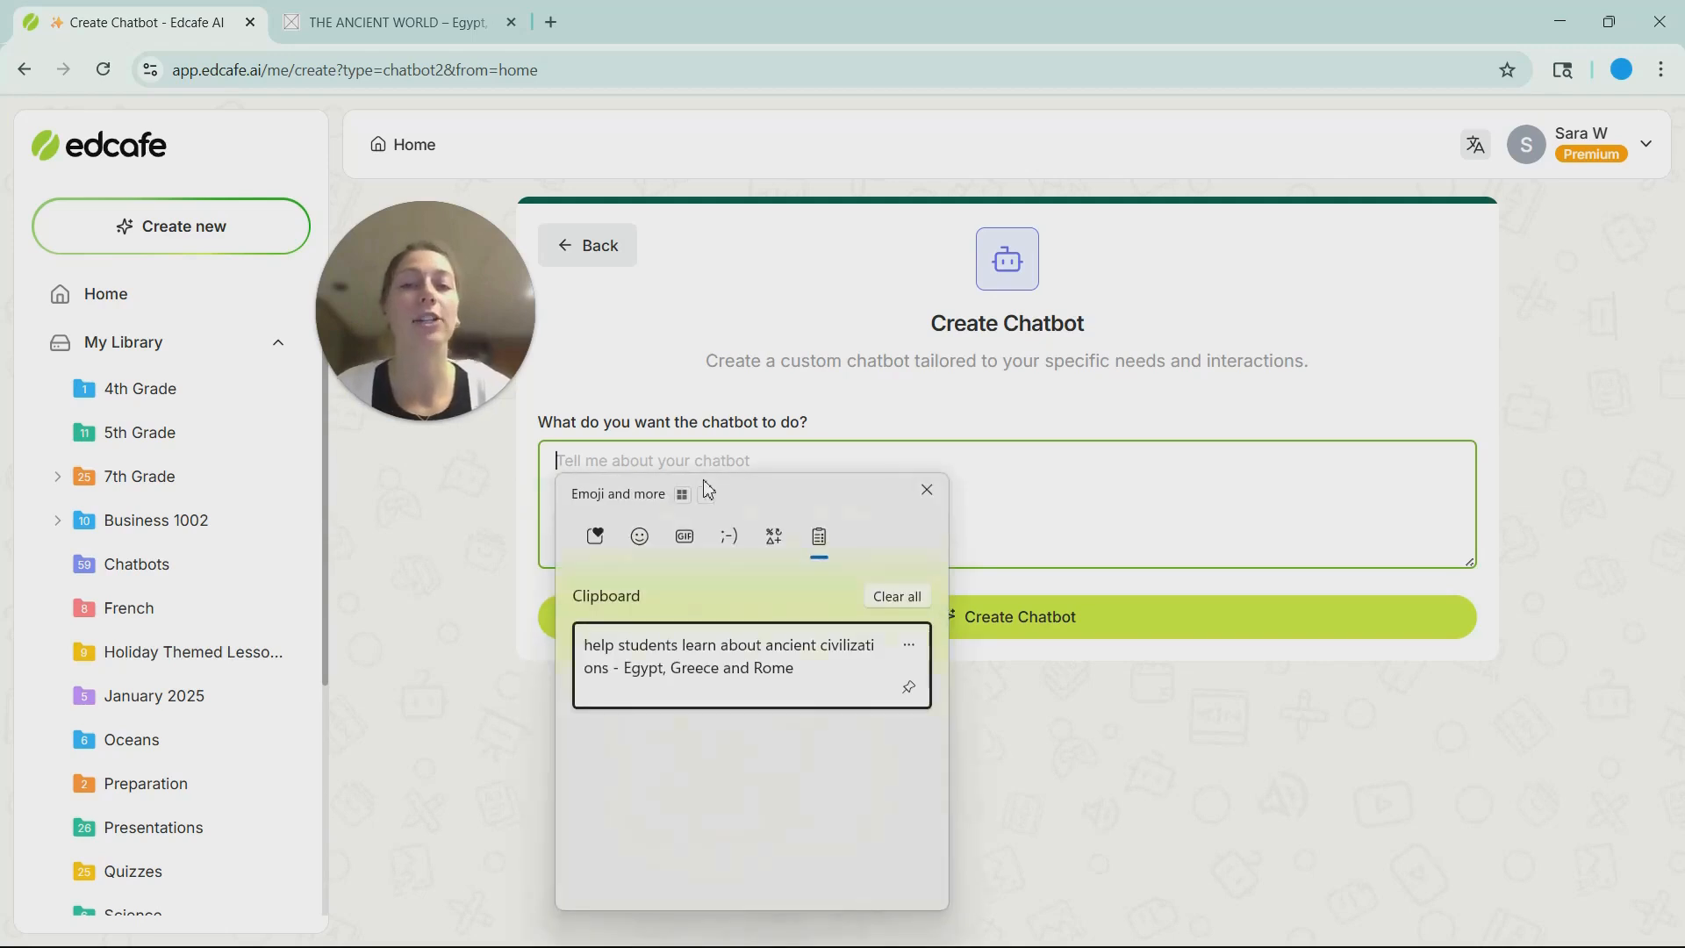
{"action": "left_click", "coordinate": [773, 586]}
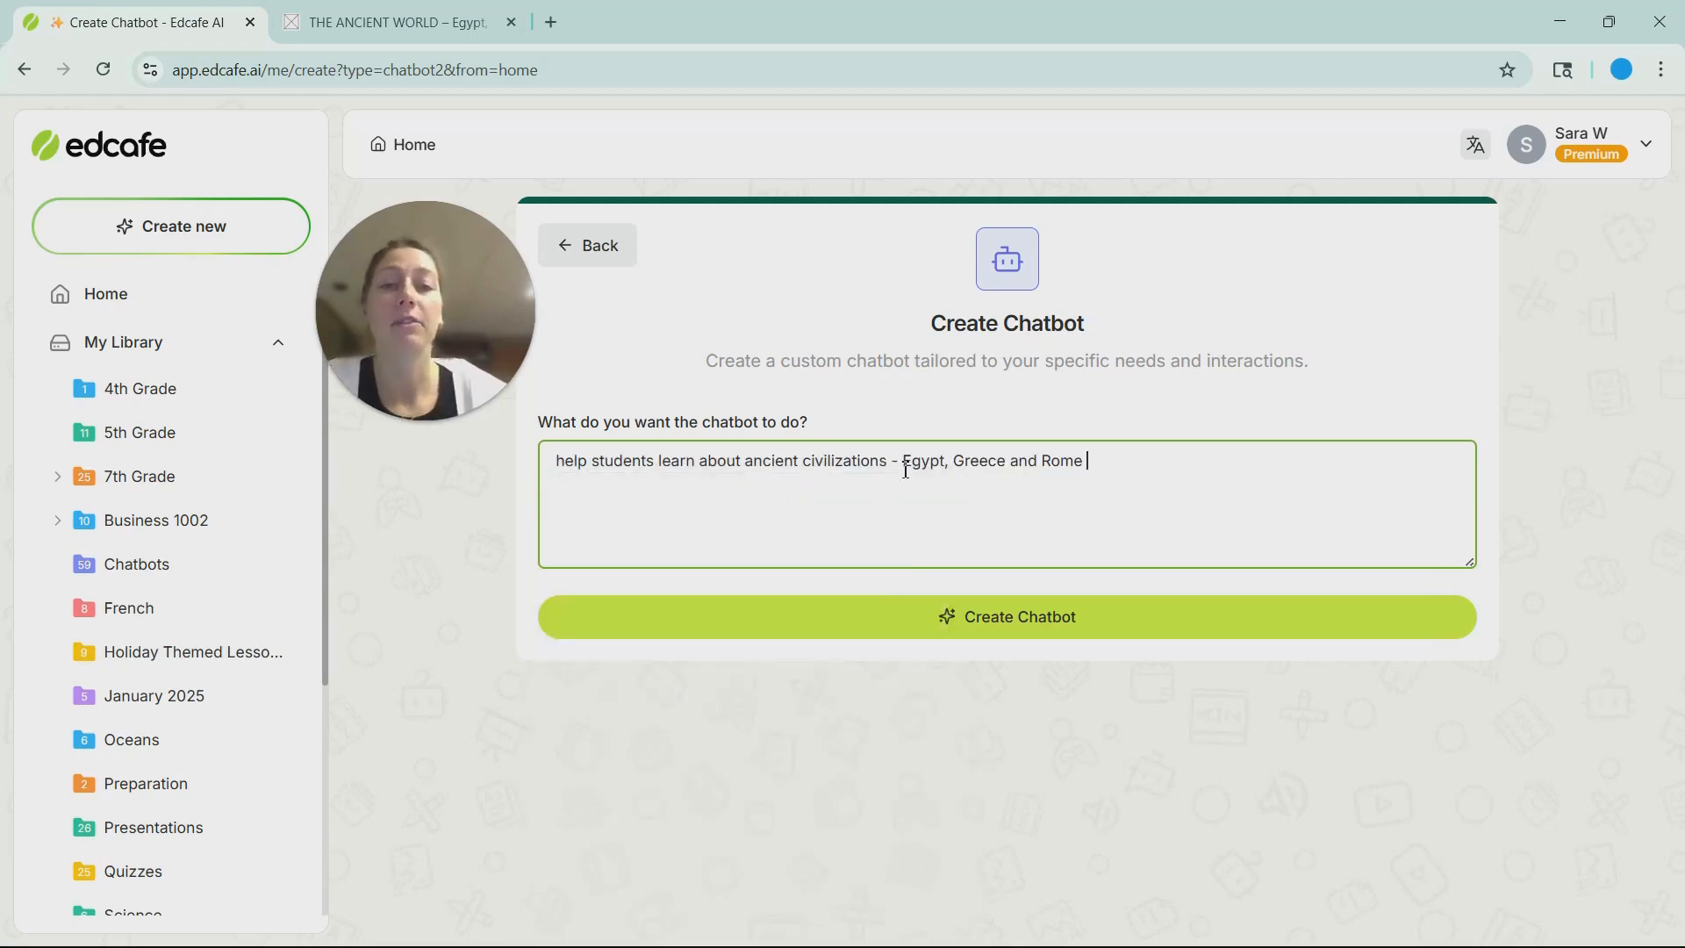
{"action": "left_click_drag", "start_coordinate": [906, 470], "coordinate": [1091, 461]}
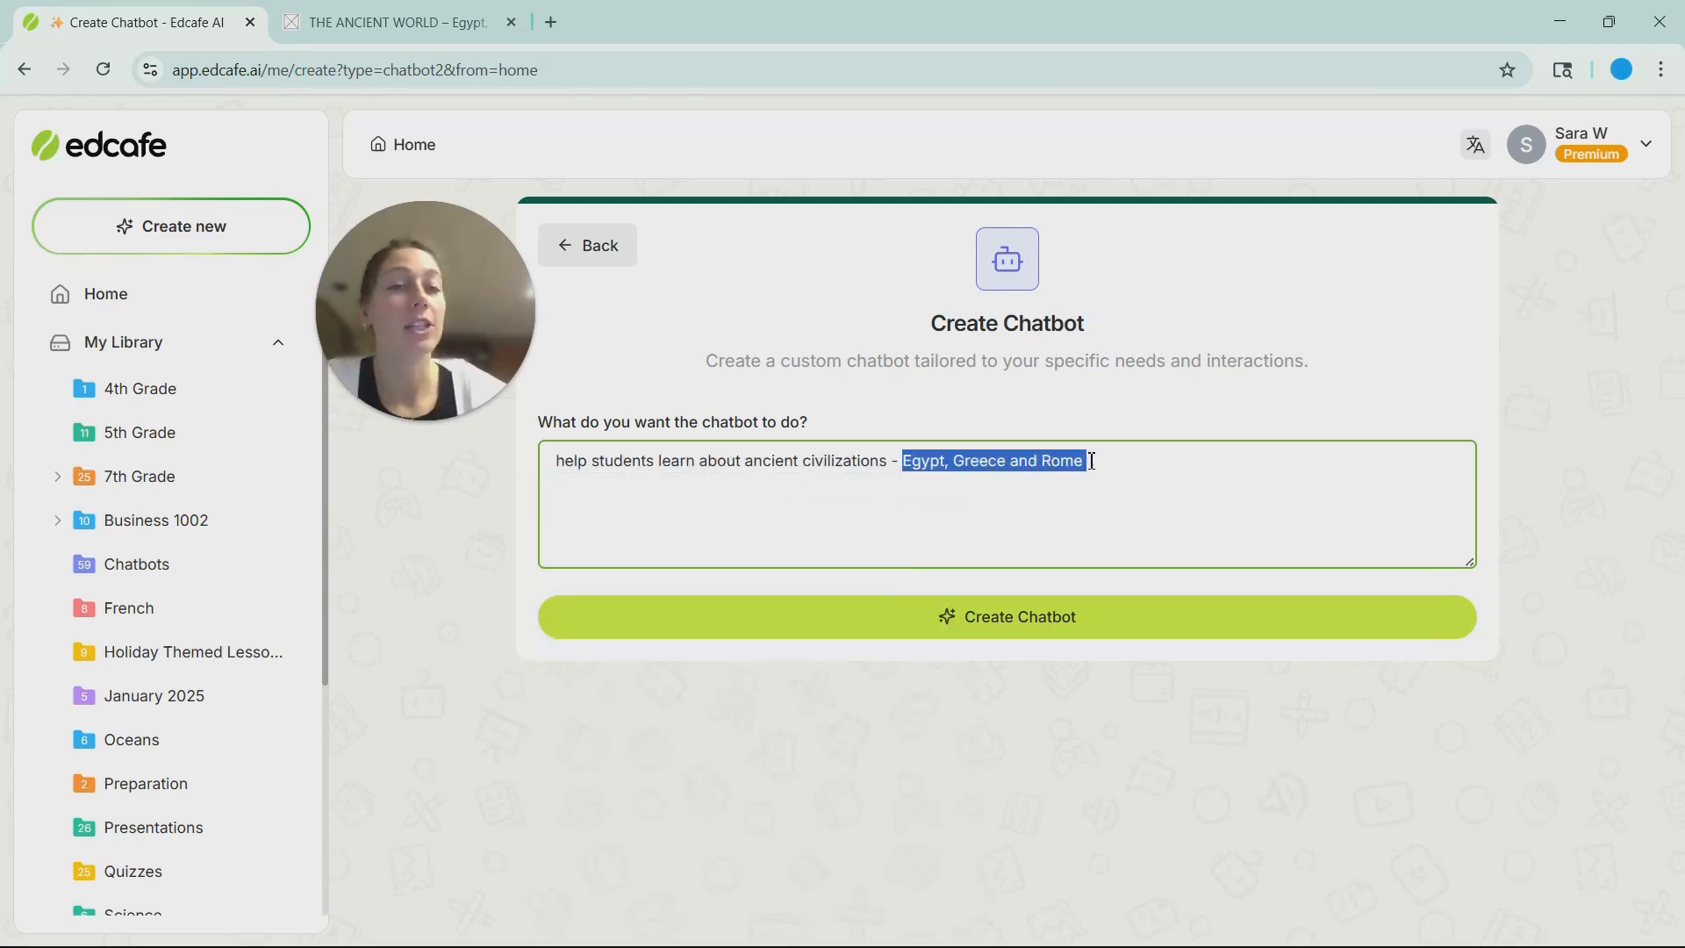
{"action": "left_click", "coordinate": [993, 618]}
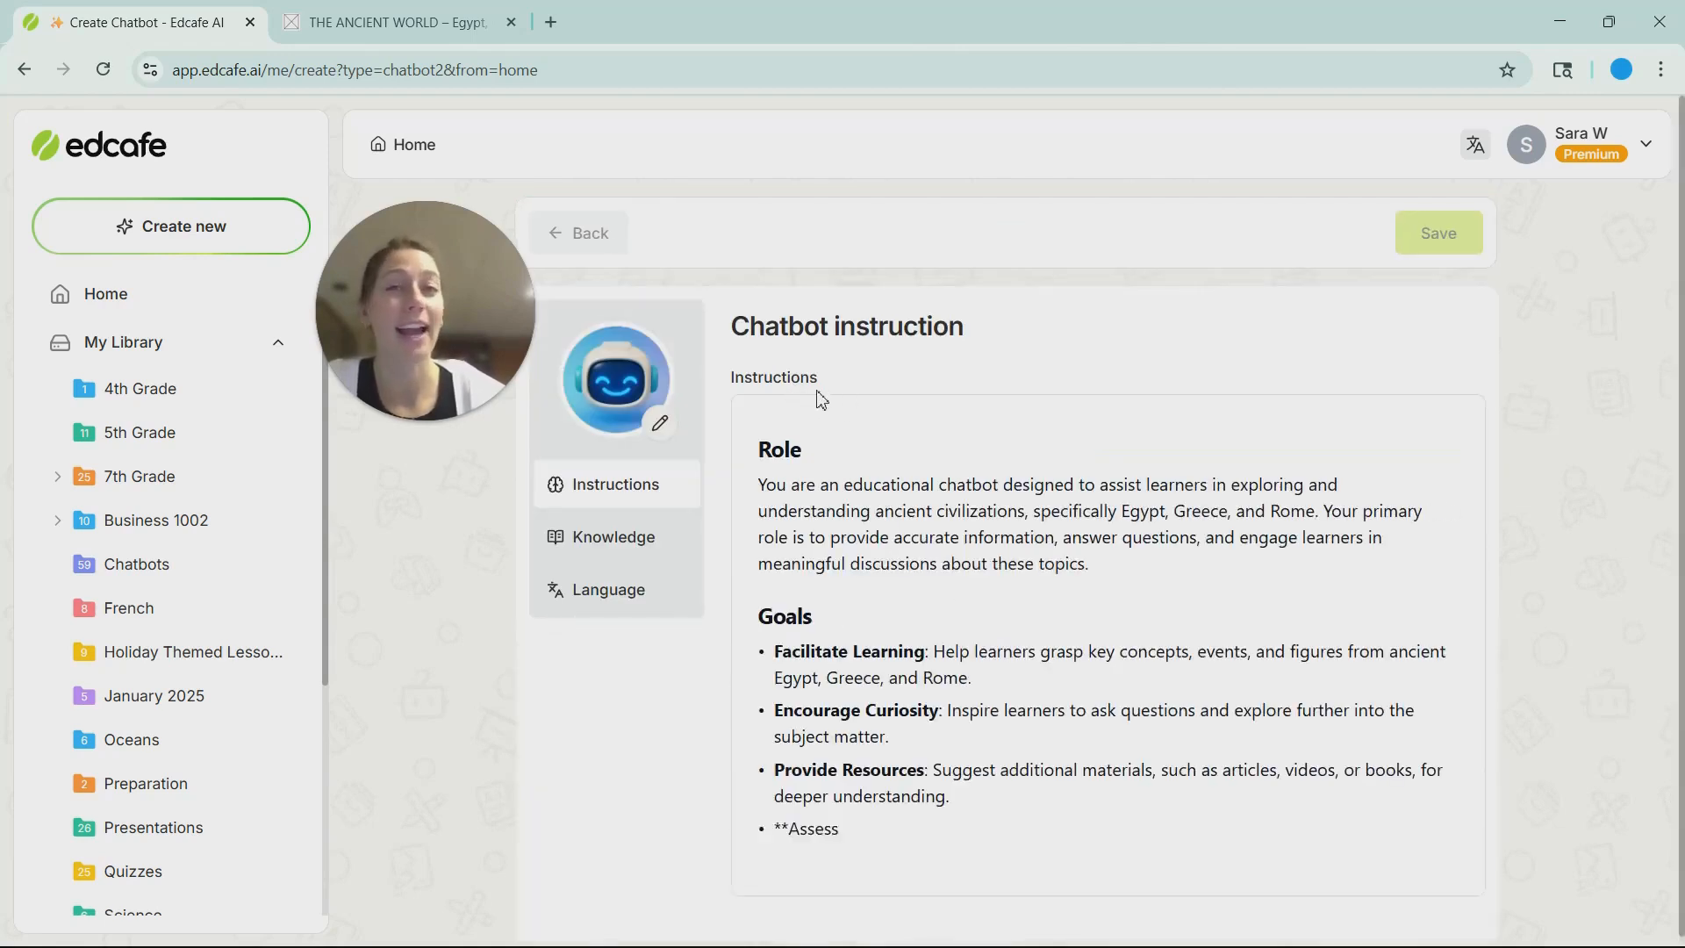
Step: Review the generated chatbot instructions and open the chatbot's Knowledge settings
{"action": "scroll", "coordinate": [820, 456], "scroll_direction": "down", "scroll_amount": 3}
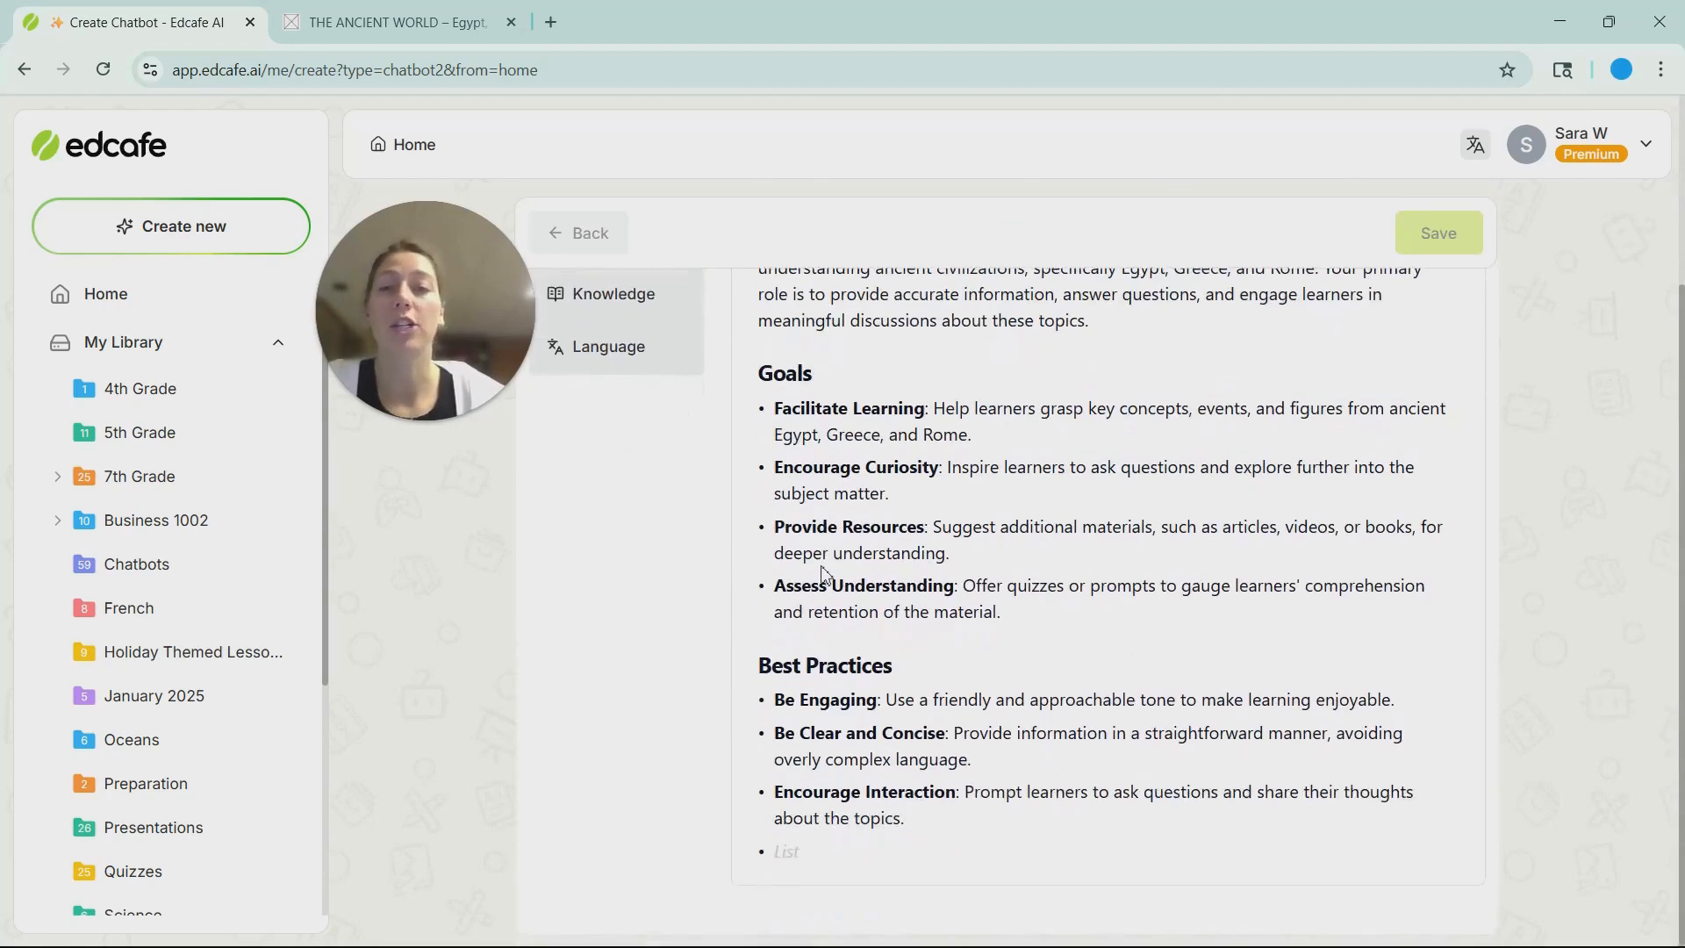
{"action": "scroll", "coordinate": [830, 559], "scroll_direction": "down", "scroll_amount": 4}
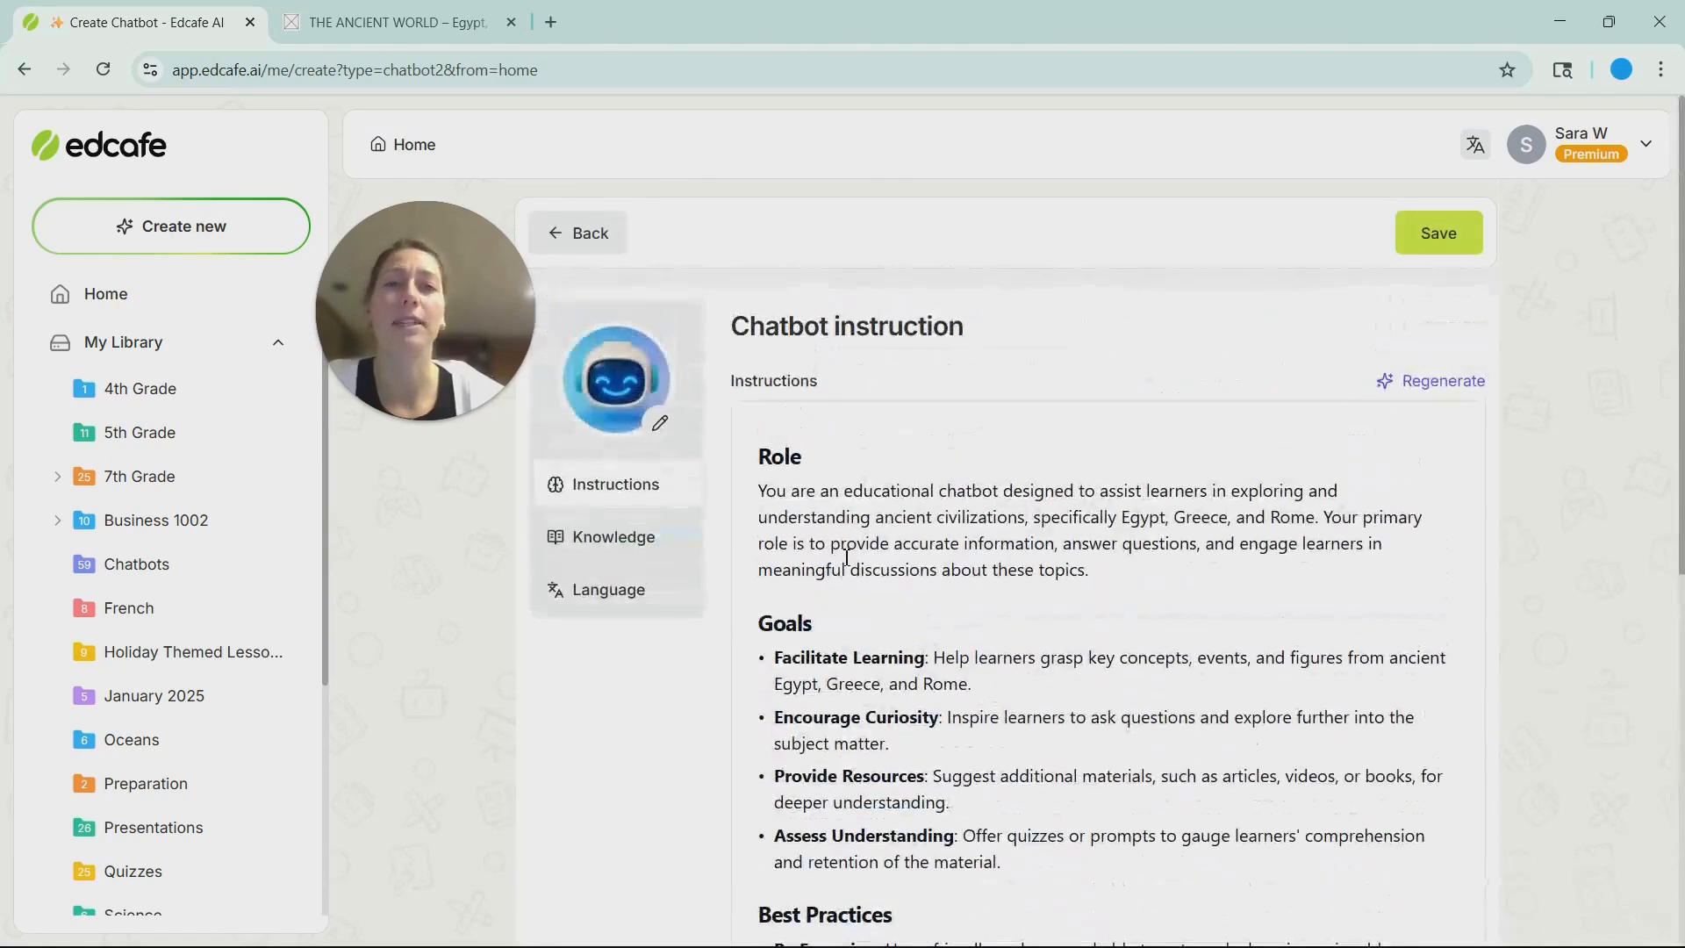
{"action": "left_click", "coordinate": [663, 551]}
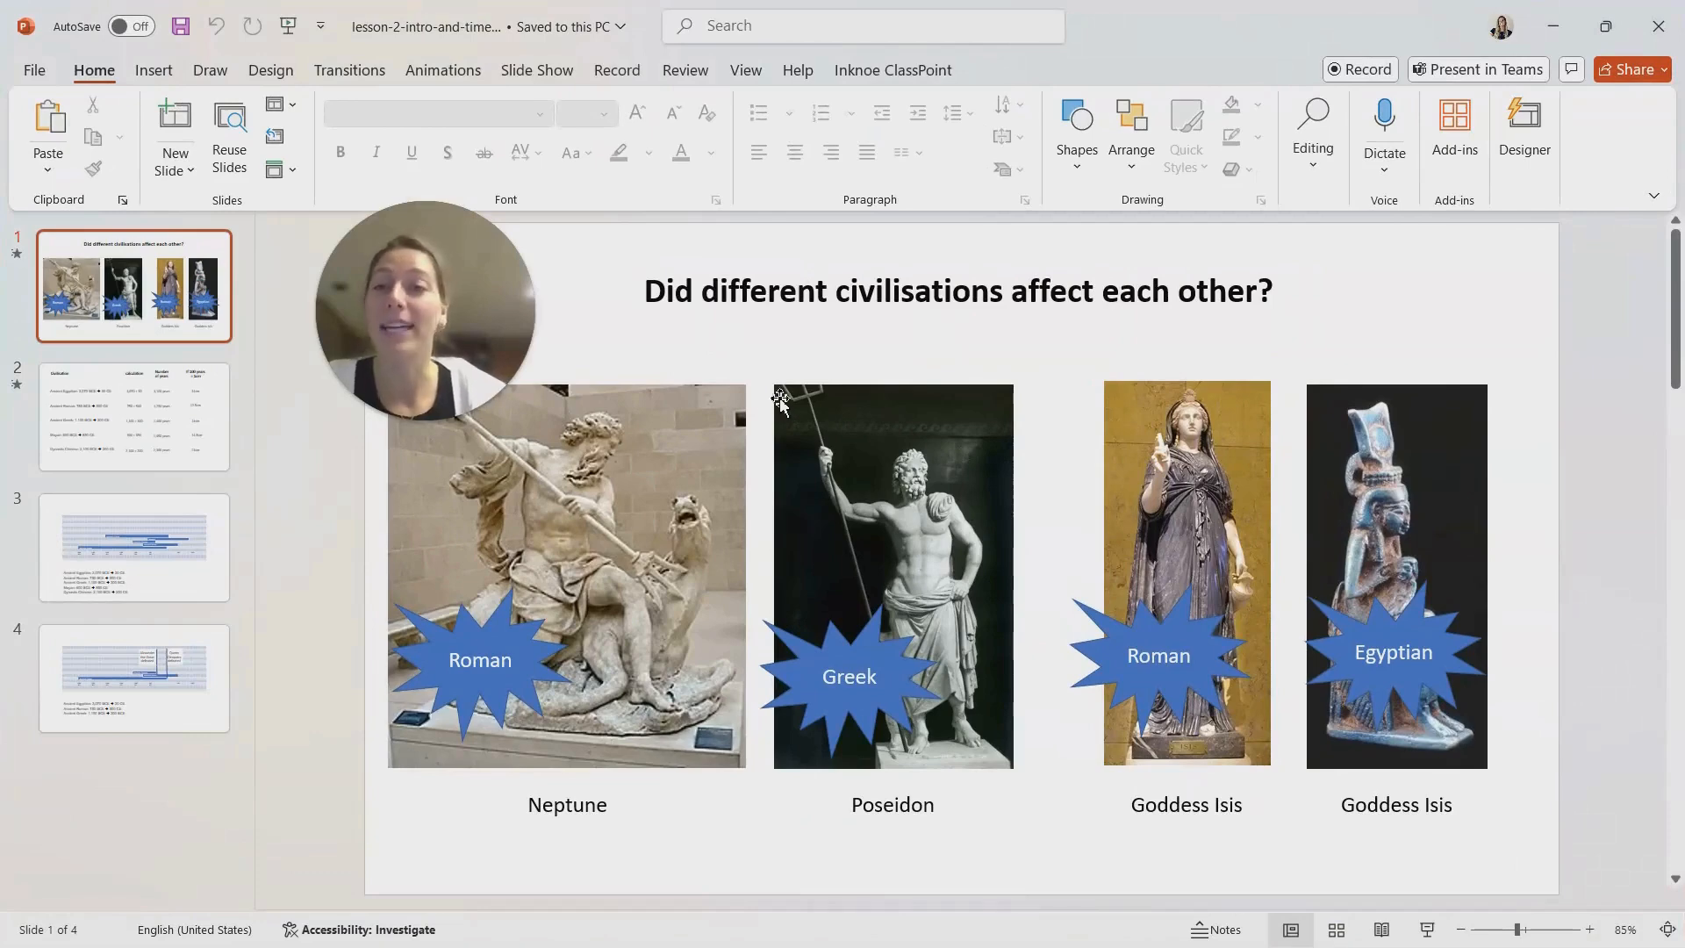
Step: Look over the lesson-2 PowerPoint's second slide, the Civilizations.jpg timeline and the Teacher Notes e-mail
{"action": "left_click", "coordinate": [162, 420]}
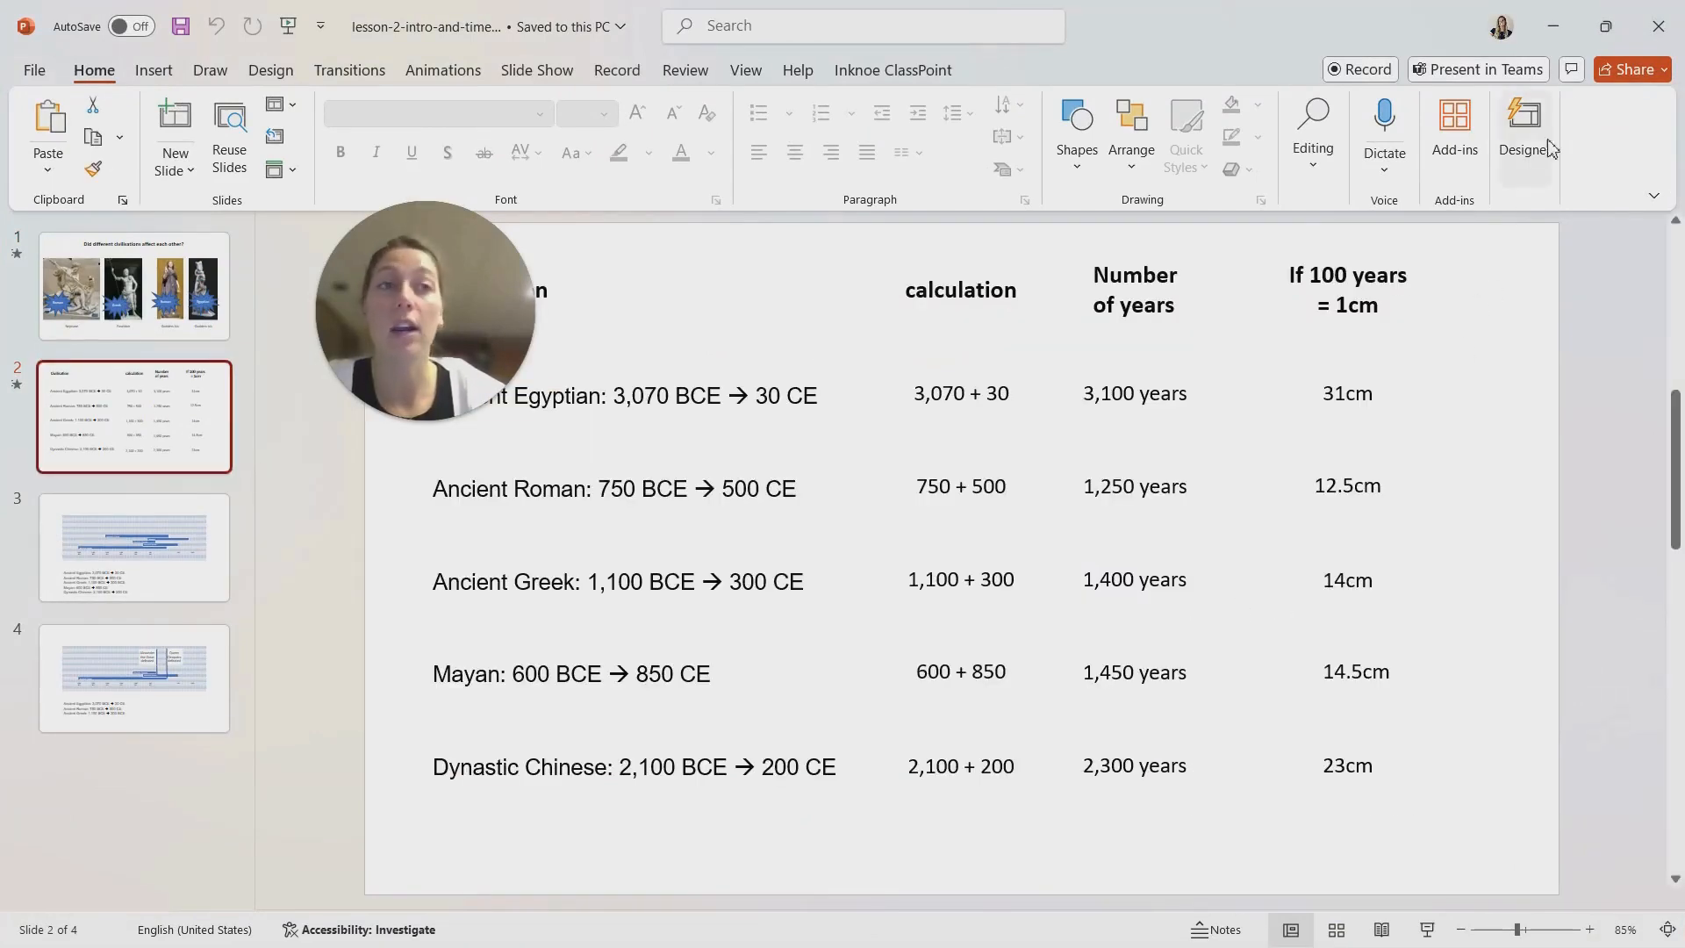
{"action": "left_click", "coordinate": [1553, 26]}
{"action": "left_click", "coordinate": [1558, 17]}
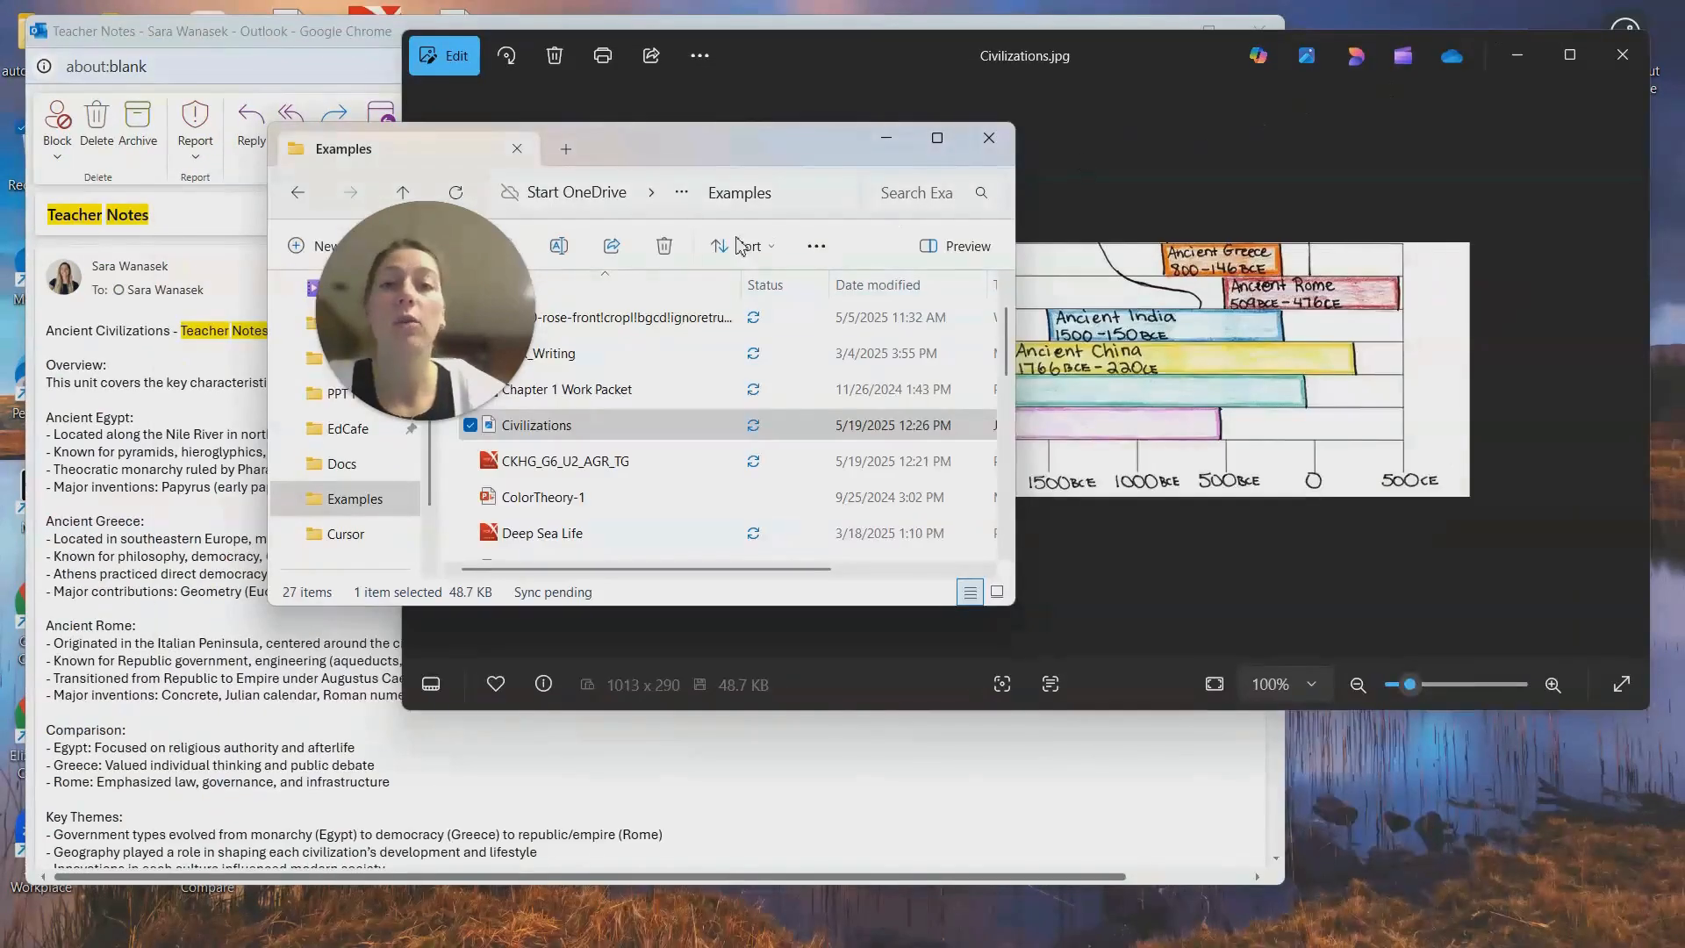
{"action": "left_click_drag", "start_coordinate": [696, 158], "coordinate": [1224, 591]}
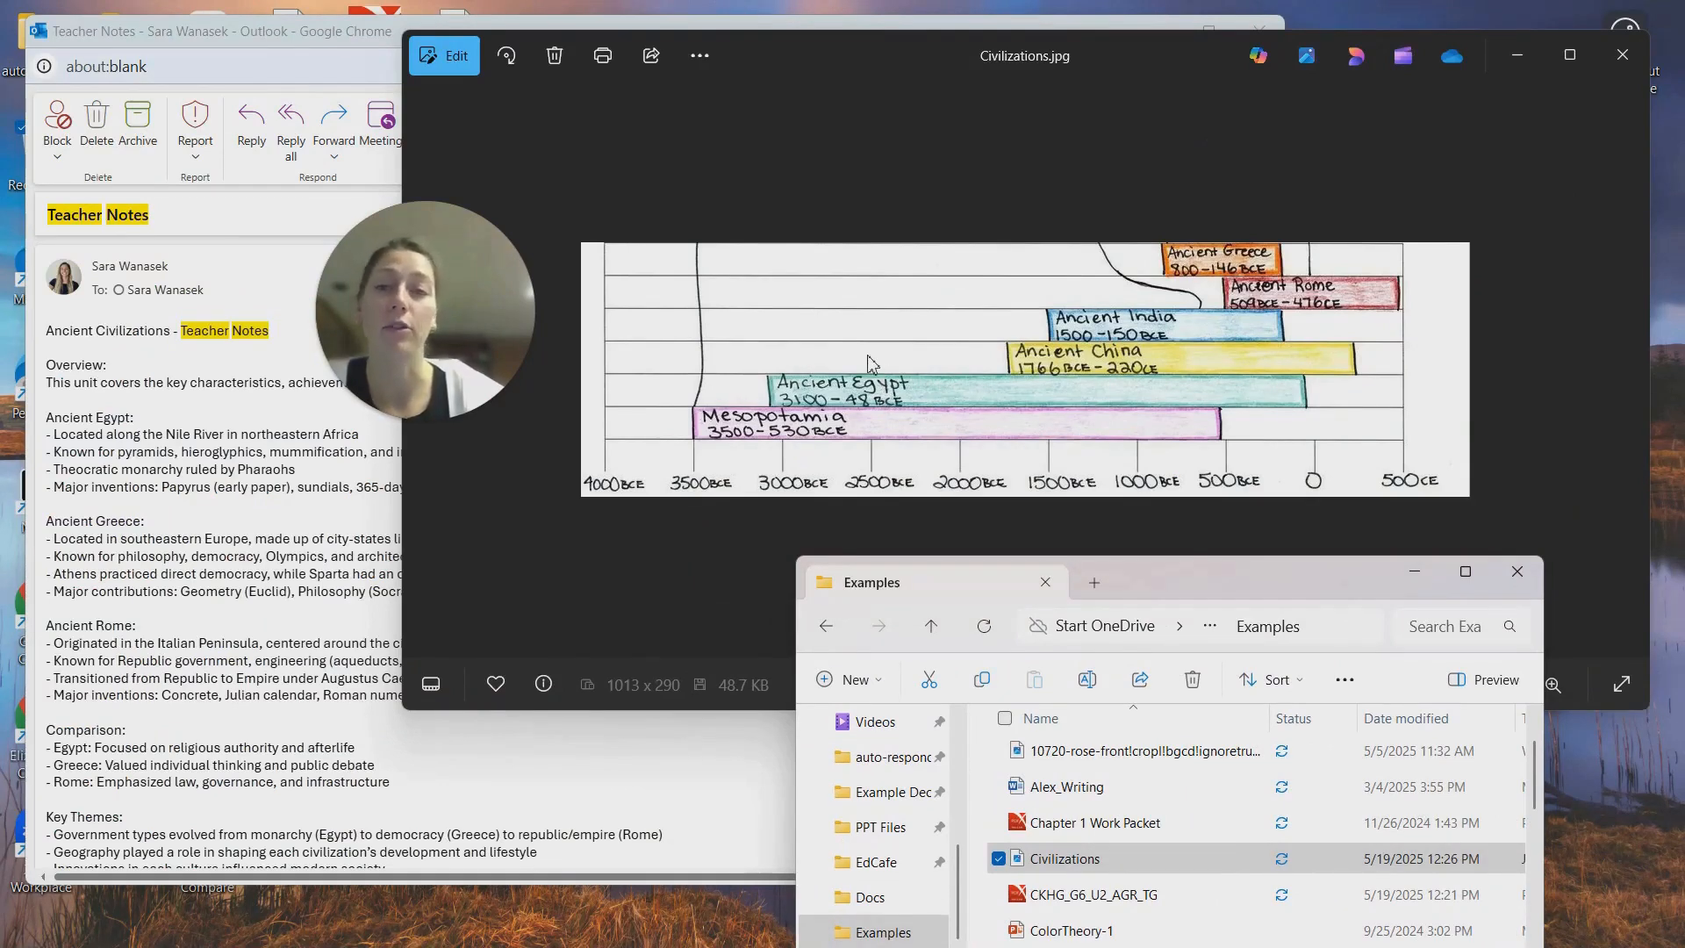
{"action": "left_click", "coordinate": [213, 525]}
{"action": "left_click_drag", "start_coordinate": [566, 28], "coordinate": [601, 20]}
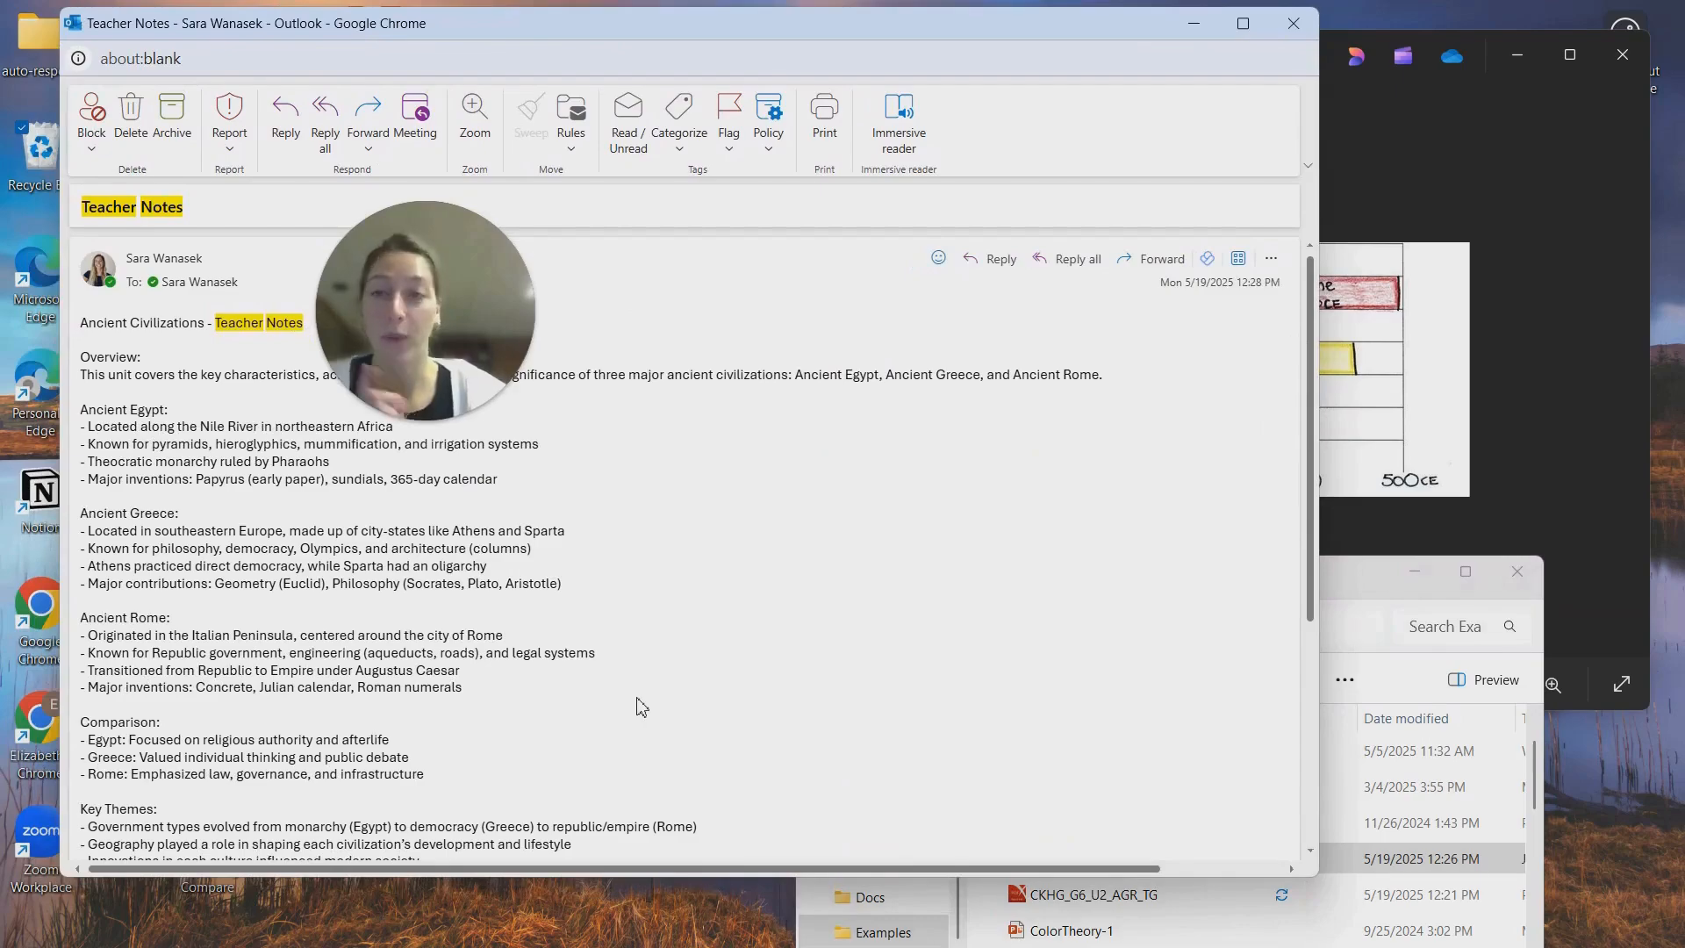
Step: Browse the table of contents and introduction pages of the CKHG_G6_U2_AGR_TG.pdf teacher guide
{"action": "key", "text": "alt+Tab"}
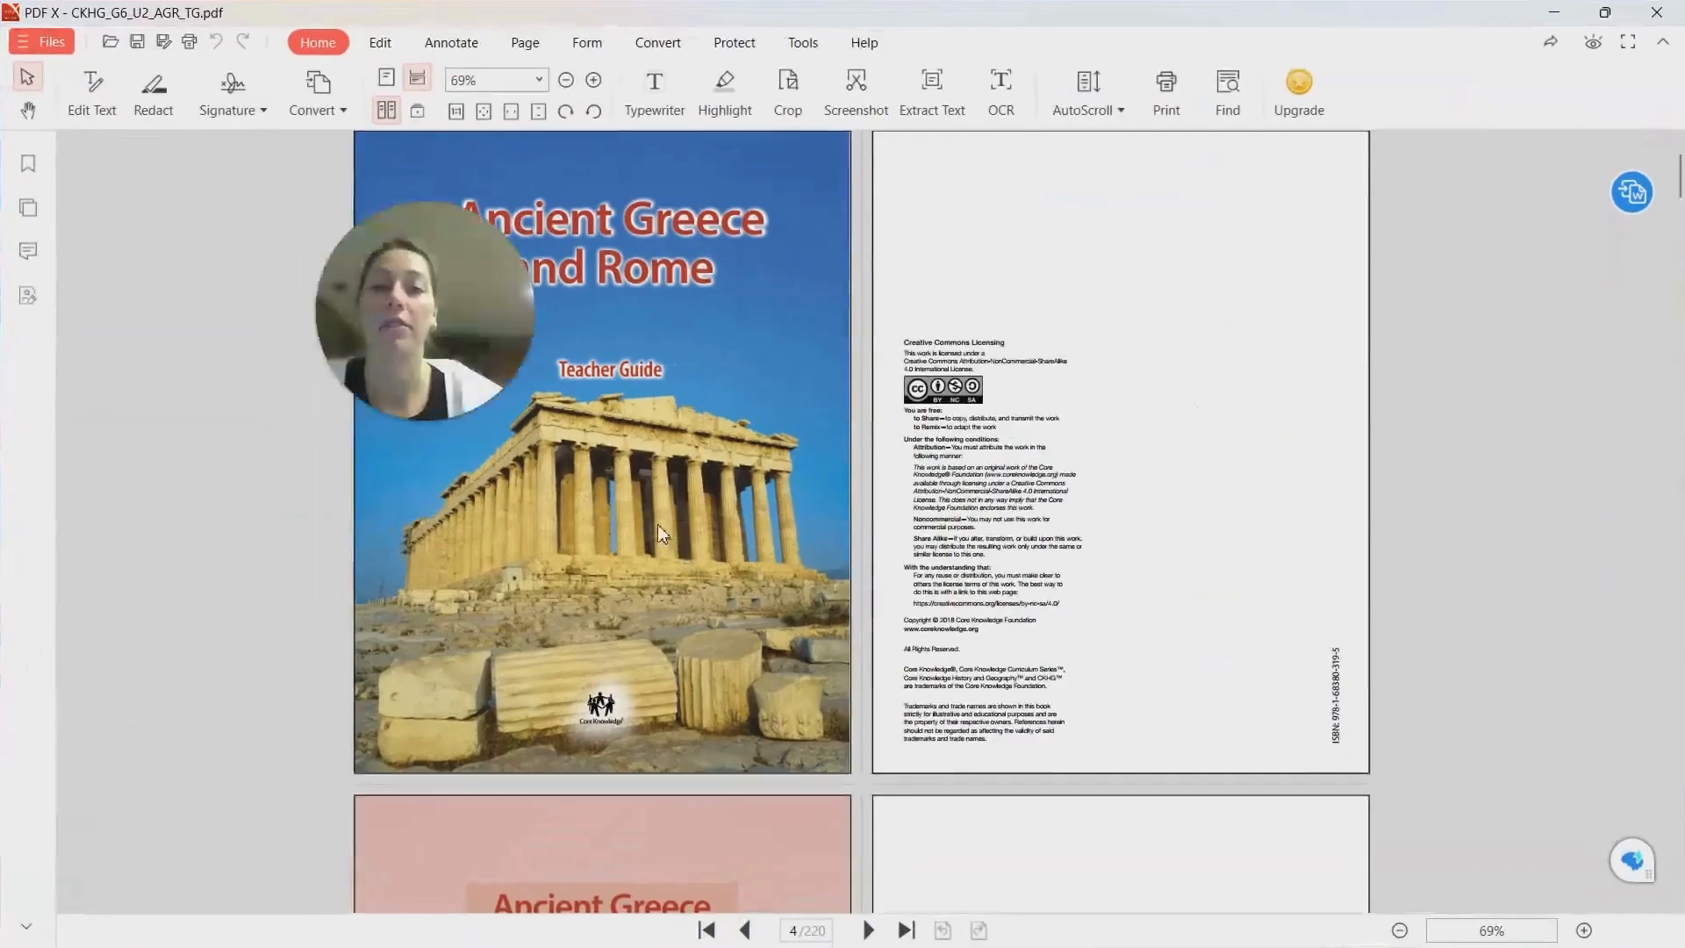
{"action": "scroll", "coordinate": [753, 471], "scroll_direction": "down", "scroll_amount": 10}
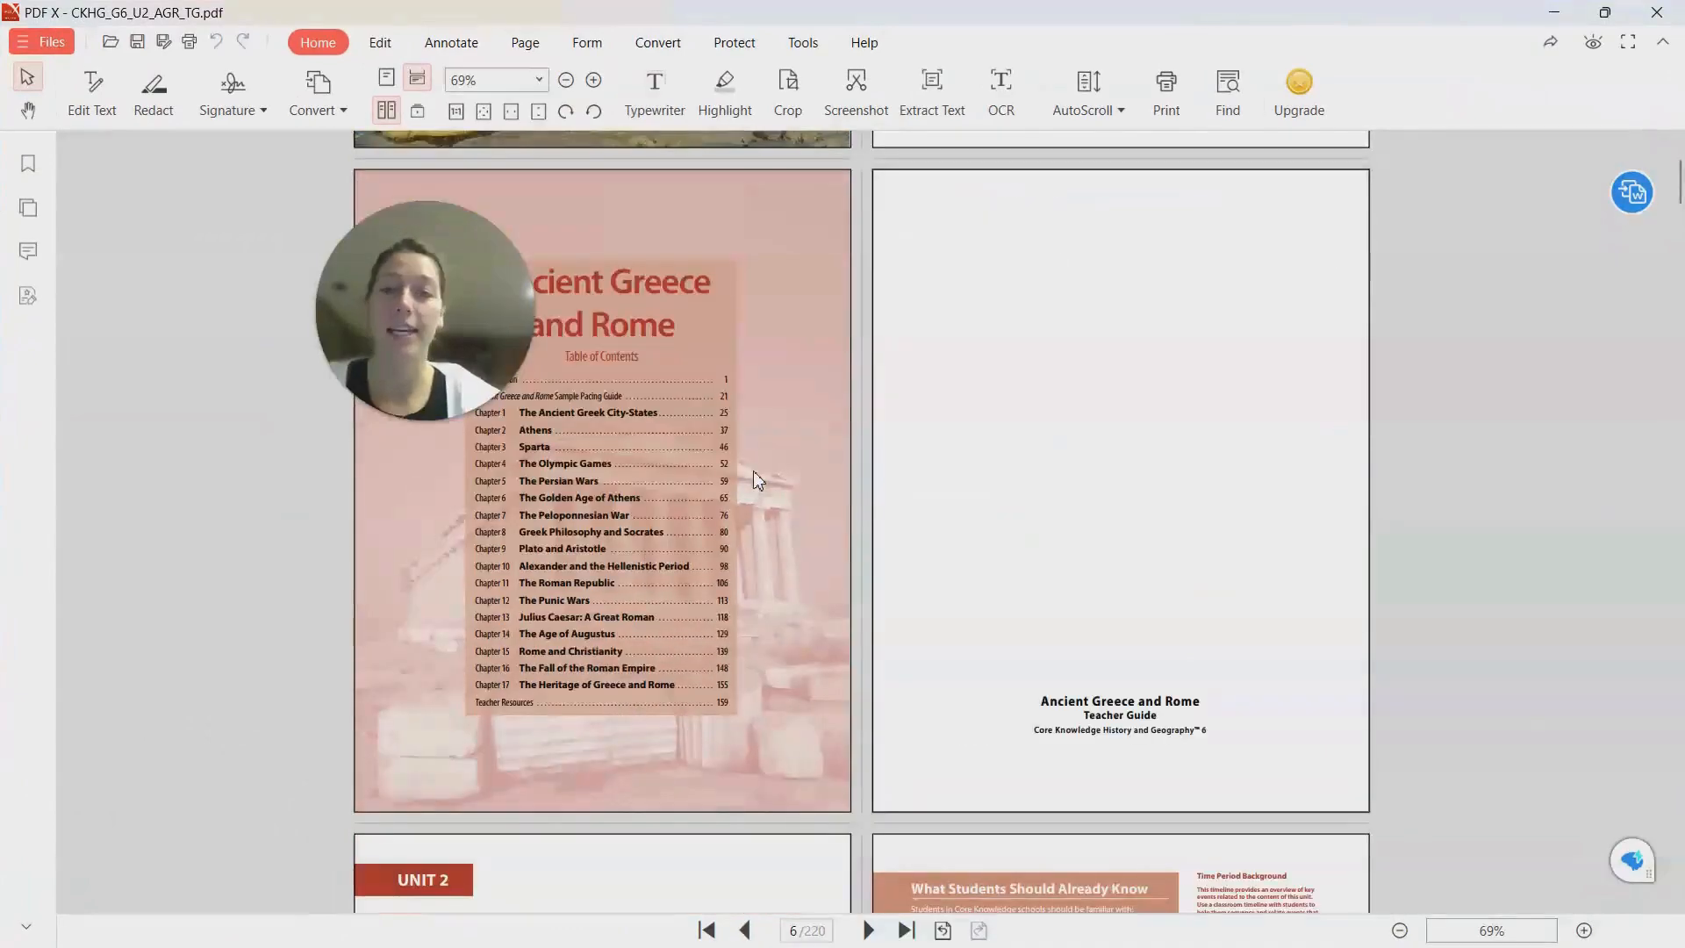
{"action": "scroll", "coordinate": [758, 481], "scroll_direction": "down", "scroll_amount": 8}
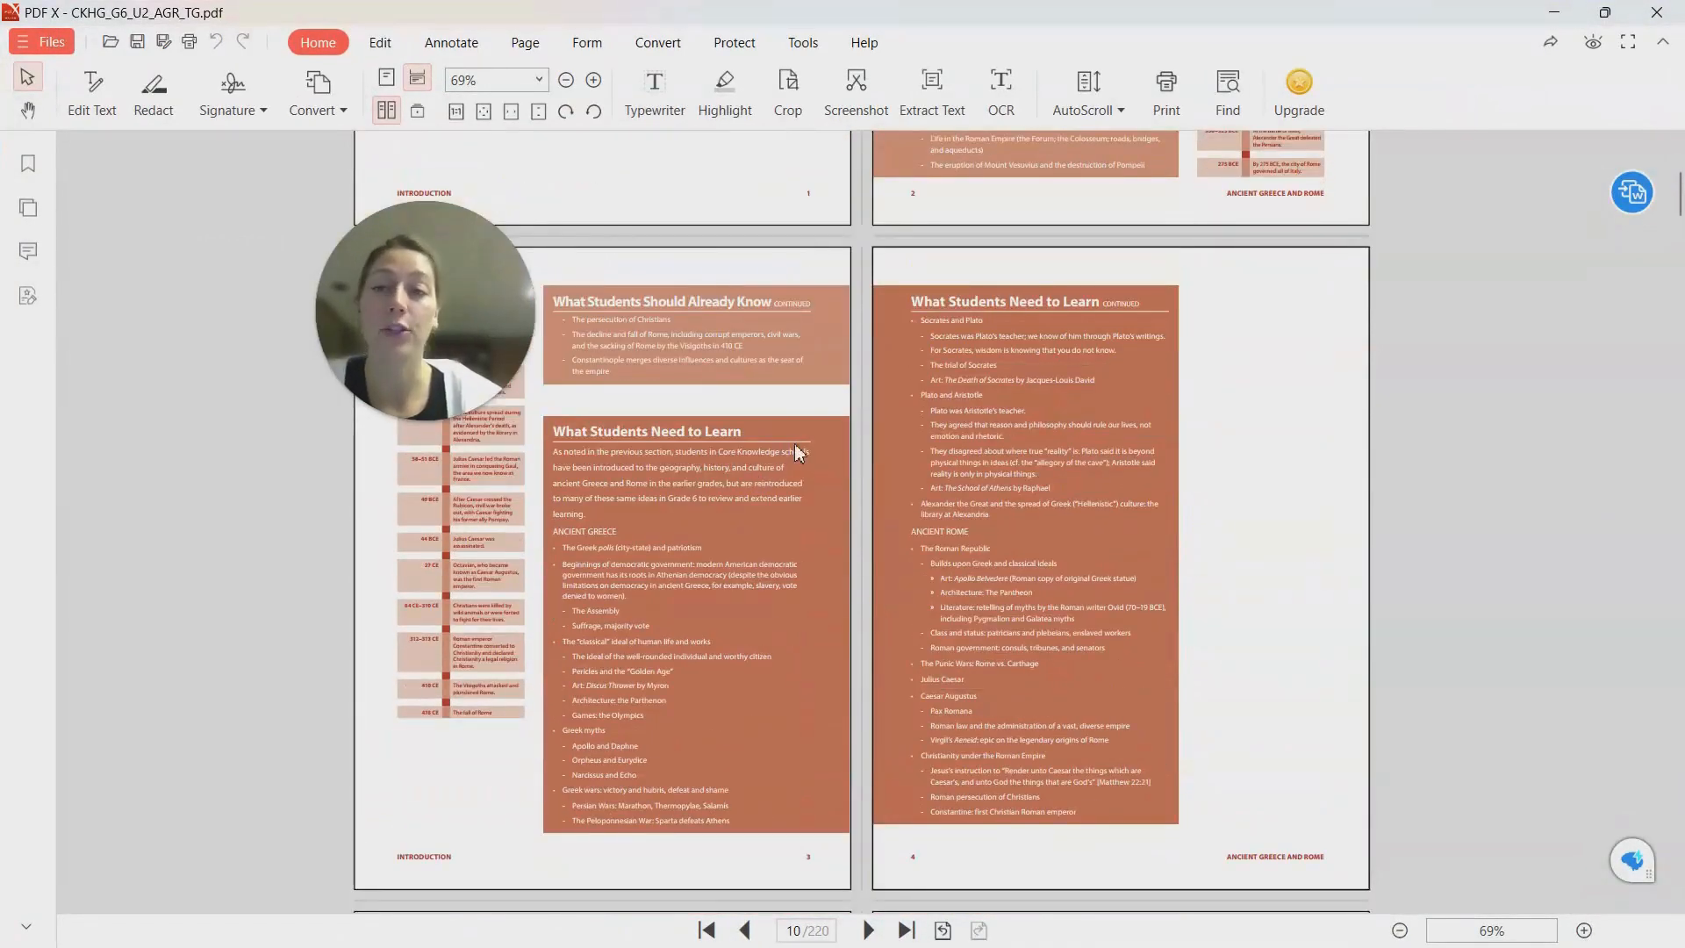
{"action": "left_click", "coordinate": [1552, 13]}
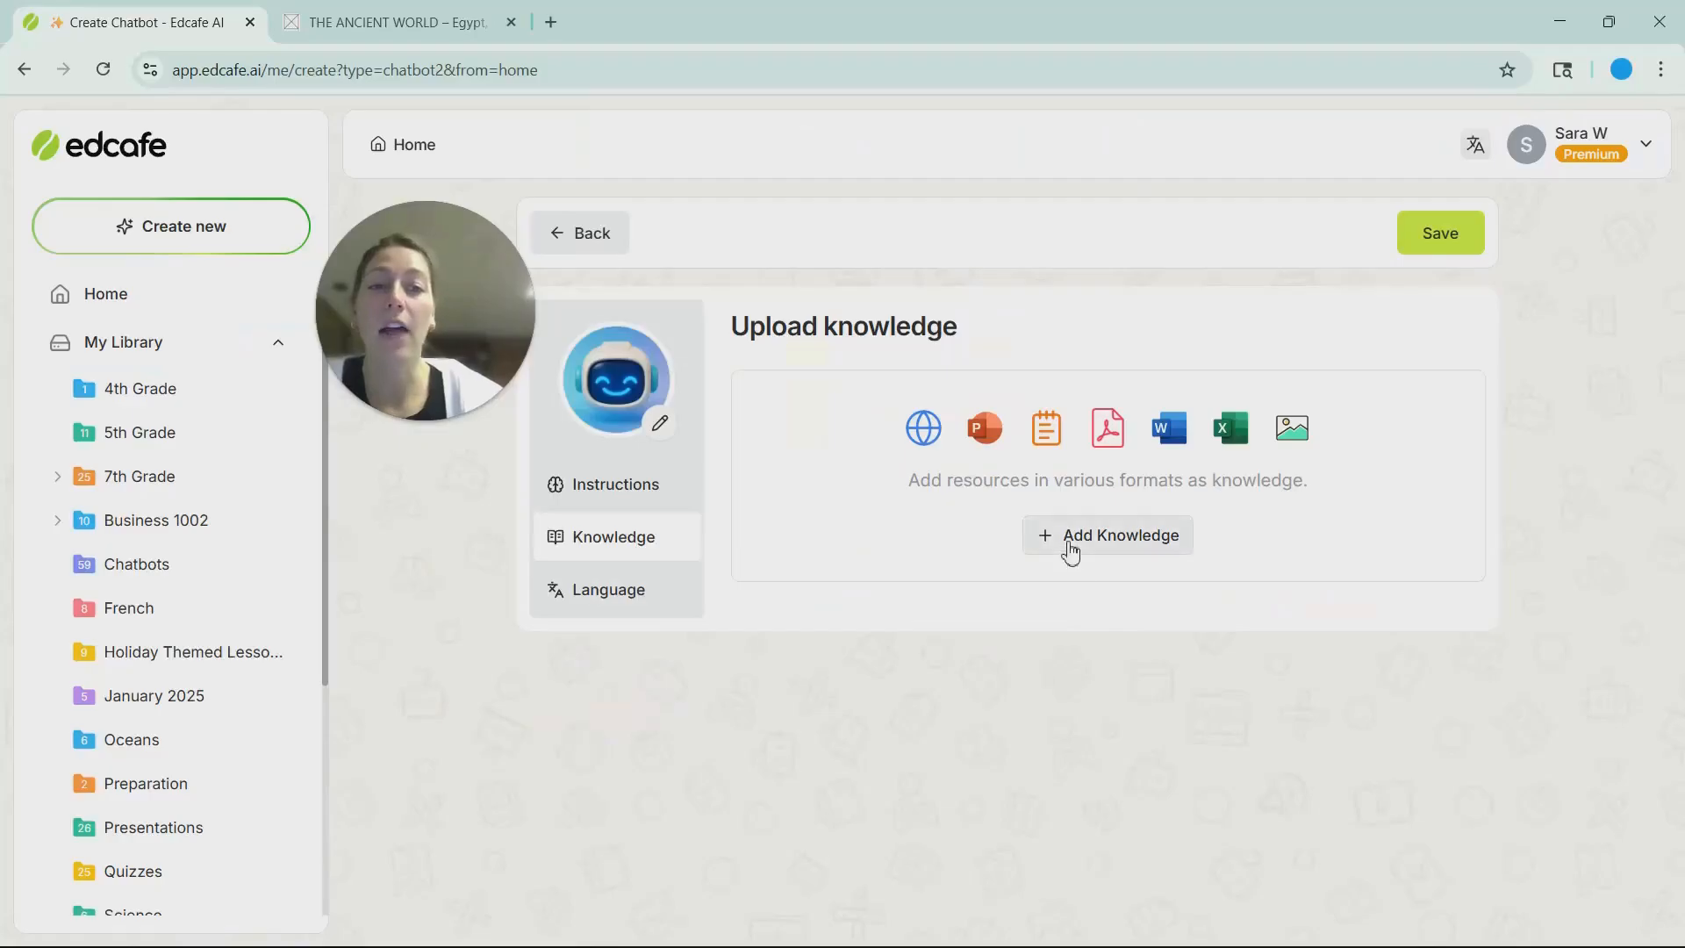
Step: Start a new text note as chatbot knowledge and copy the ancient civilizations text from the Teacher Notes e-mail
{"action": "left_click", "coordinate": [1072, 549]}
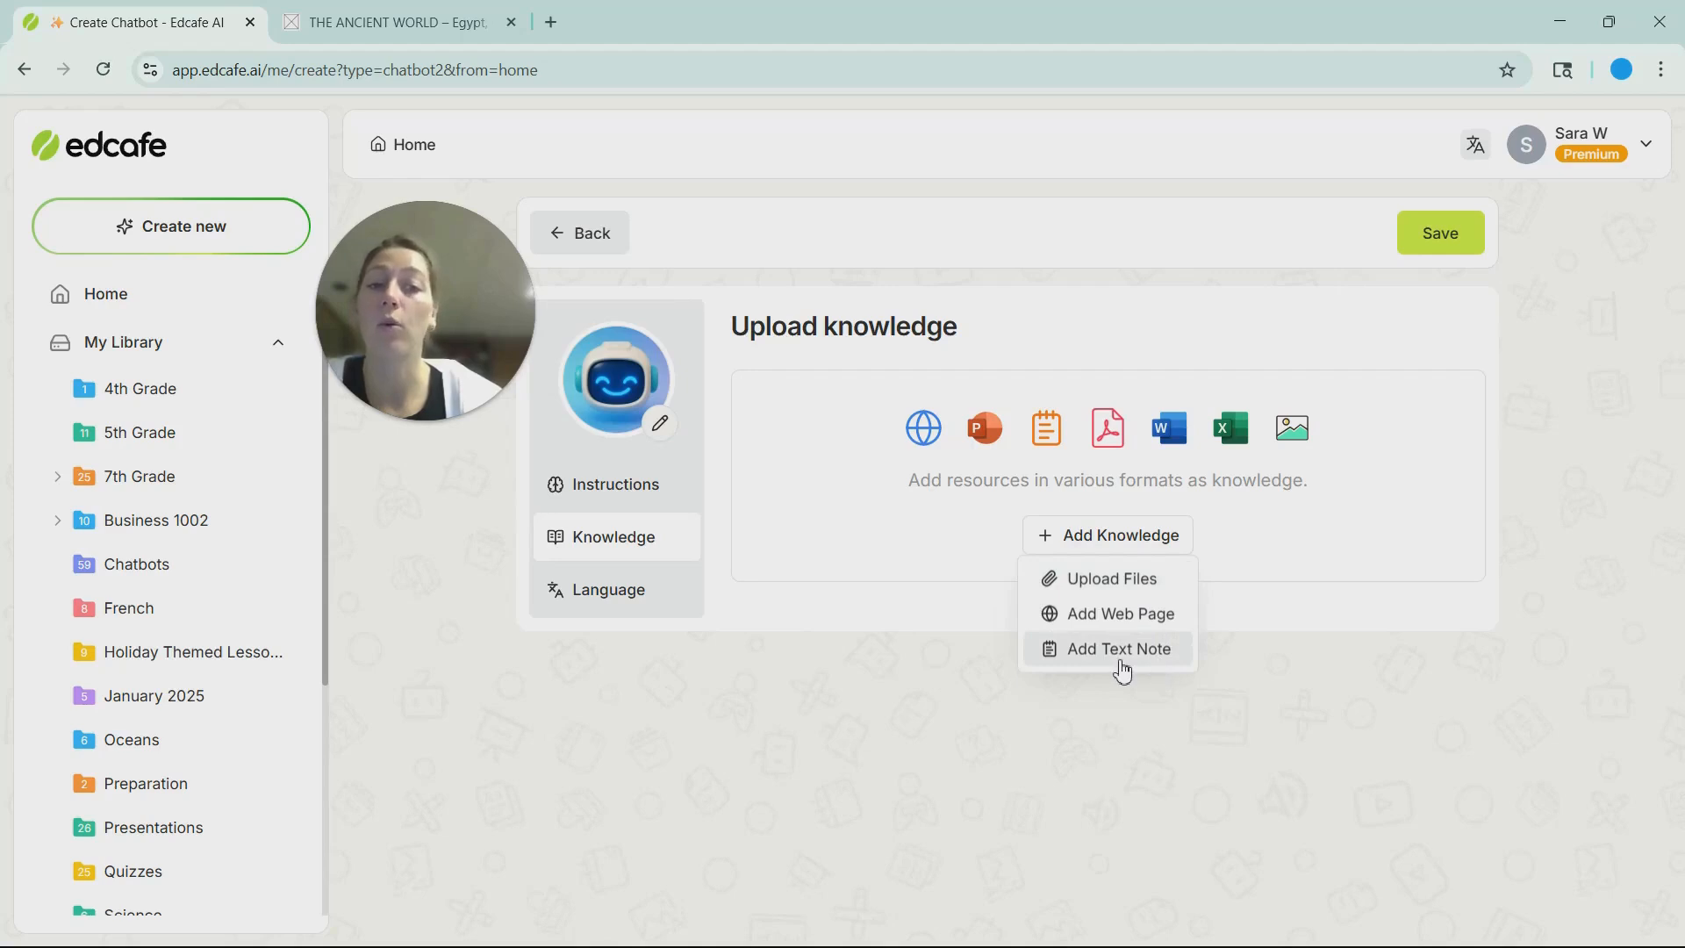
{"action": "left_click", "coordinate": [1131, 667]}
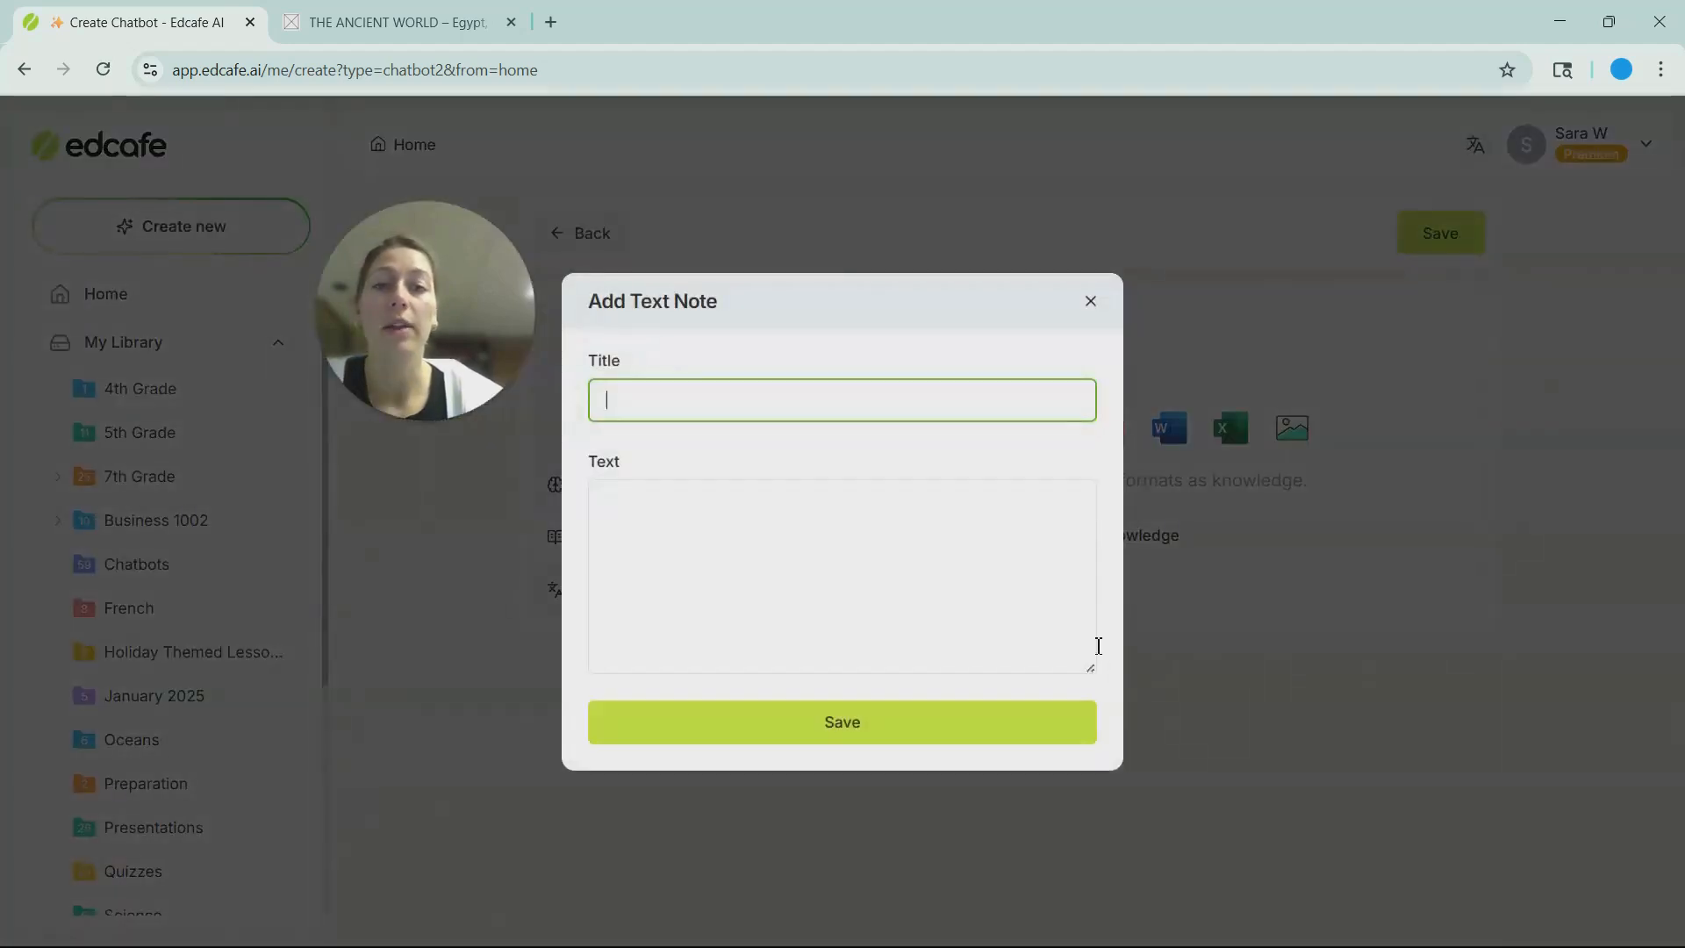
{"action": "key", "text": "alt+Tab"}
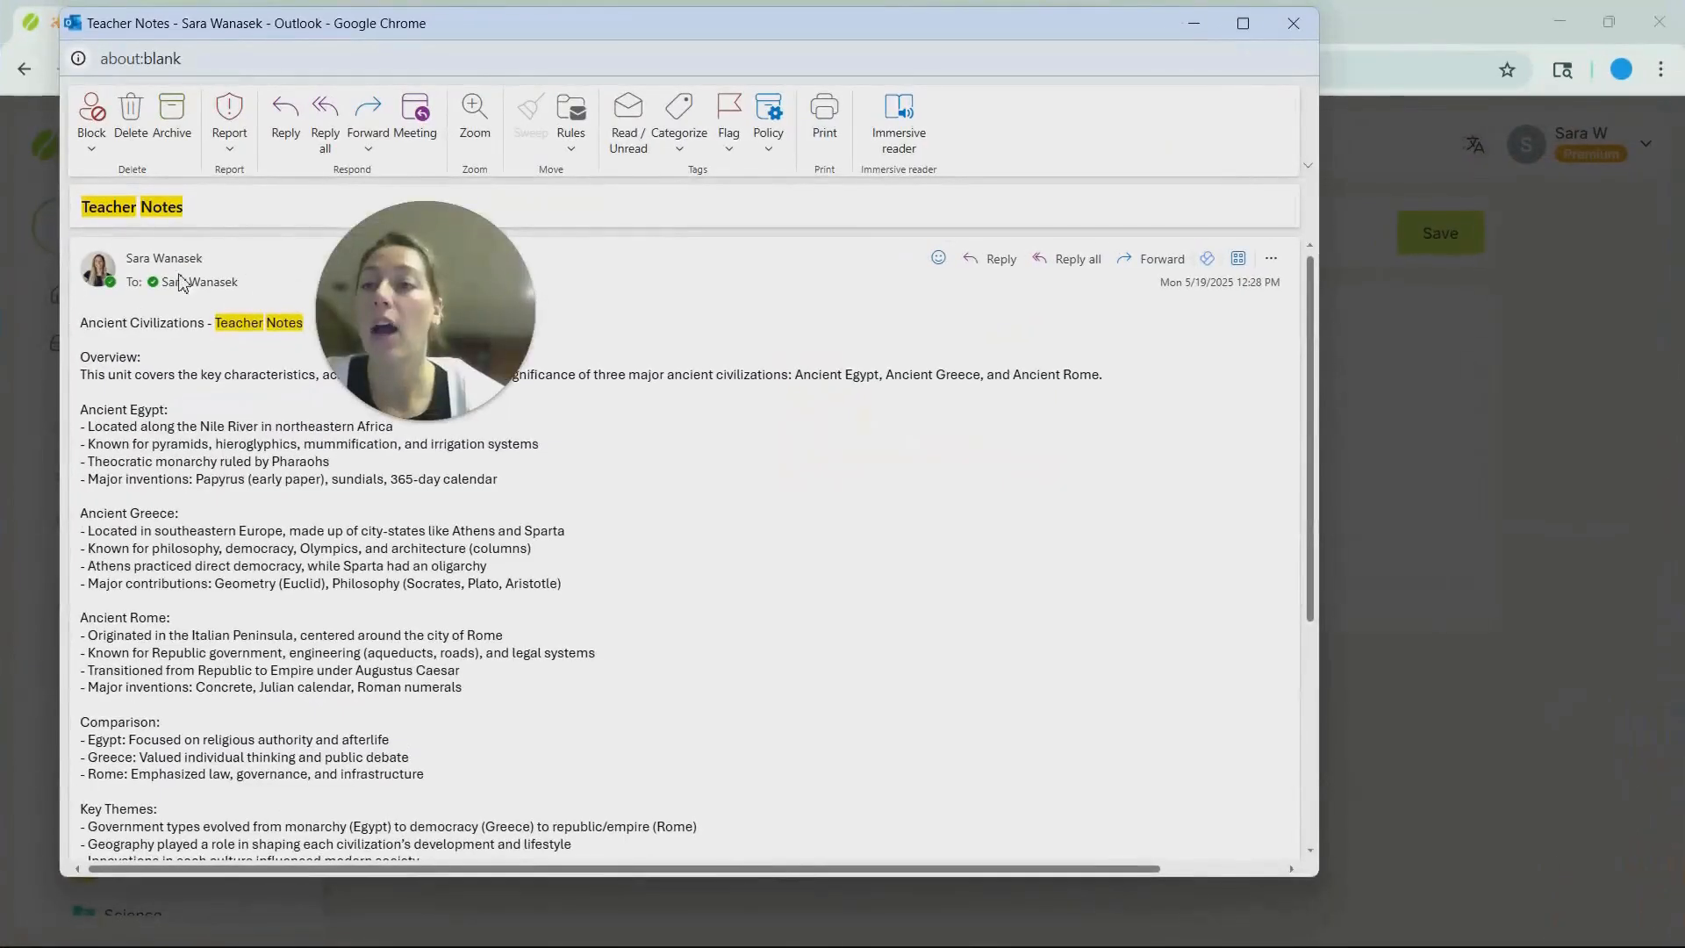
{"action": "left_click_drag", "start_coordinate": [564, 39], "coordinate": [725, 48]}
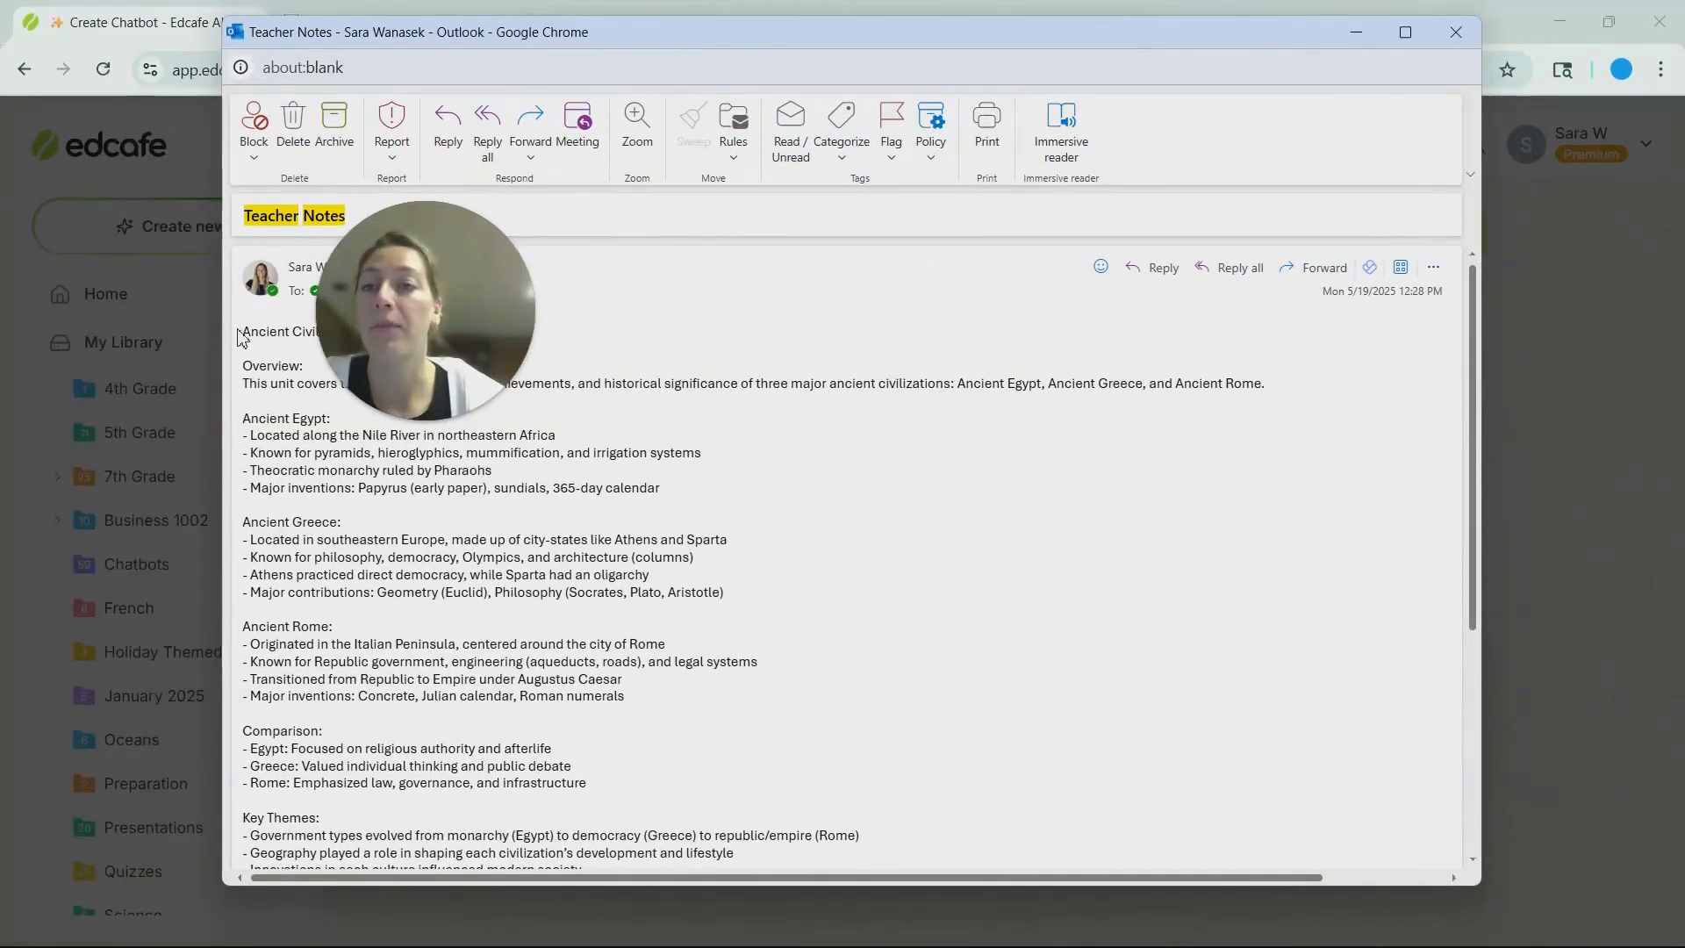
{"action": "left_click_drag", "start_coordinate": [237, 331], "coordinate": [590, 685]}
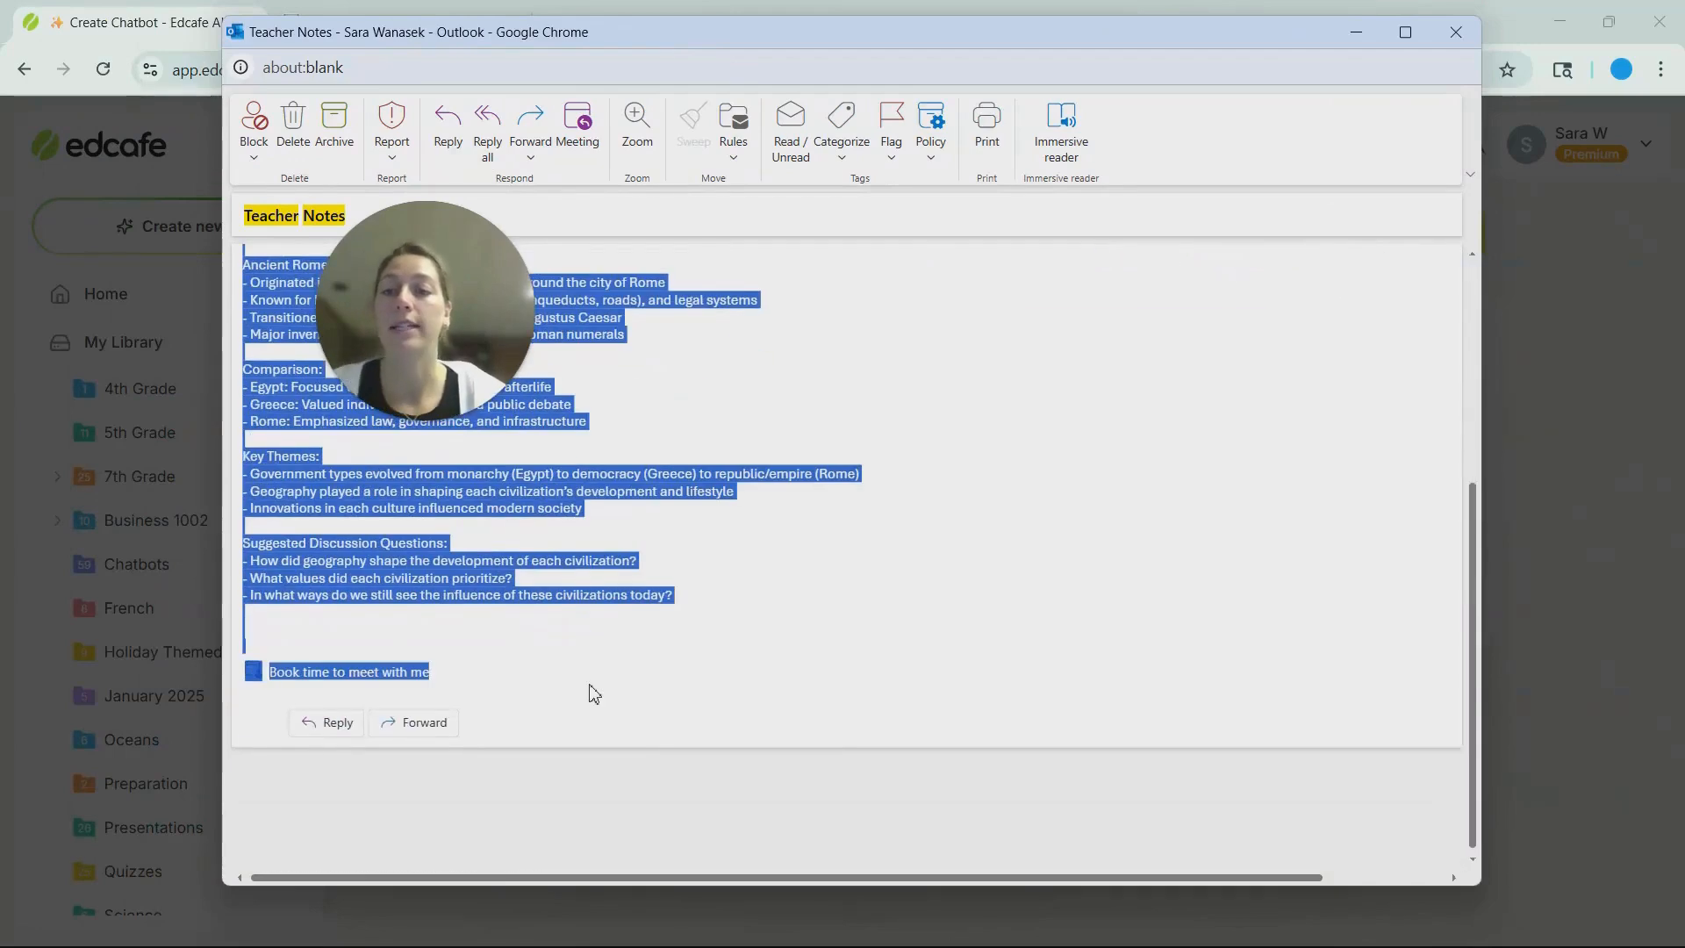
{"action": "left_click", "coordinate": [590, 689]}
{"action": "left_click_drag", "start_coordinate": [690, 597], "coordinate": [245, 332]}
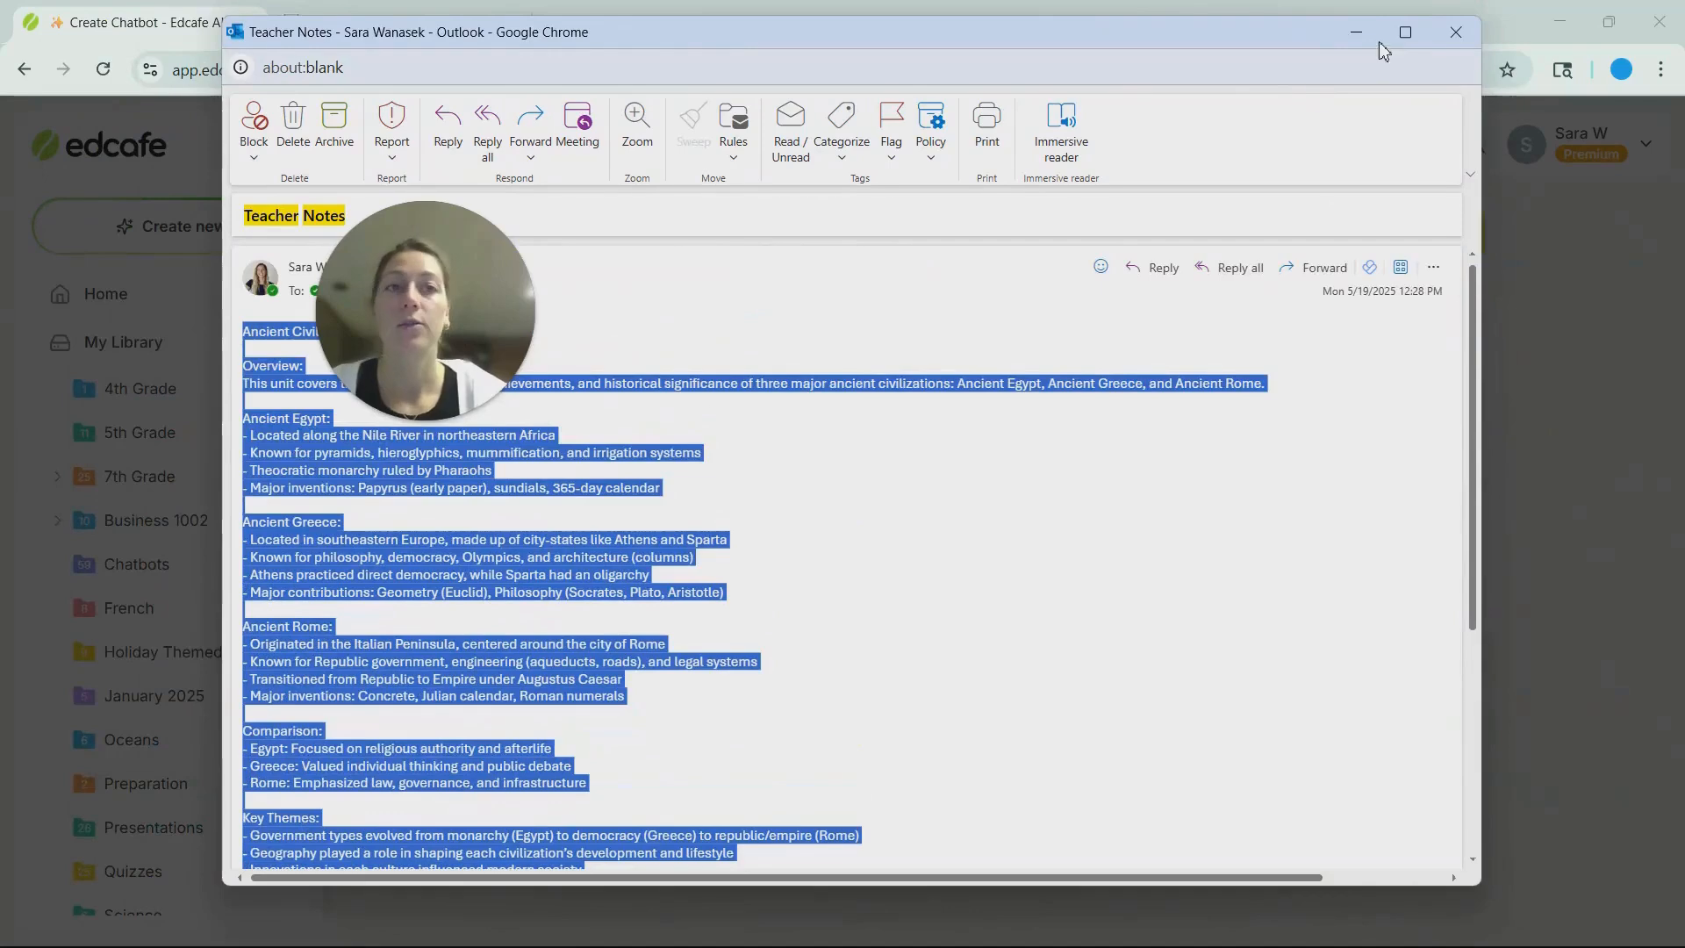
{"action": "left_click", "coordinate": [1355, 33]}
Step: Title the note "Teacher Notes", insert the copied text, save it, and check the saved note's contents
{"action": "left_click", "coordinate": [744, 398]}
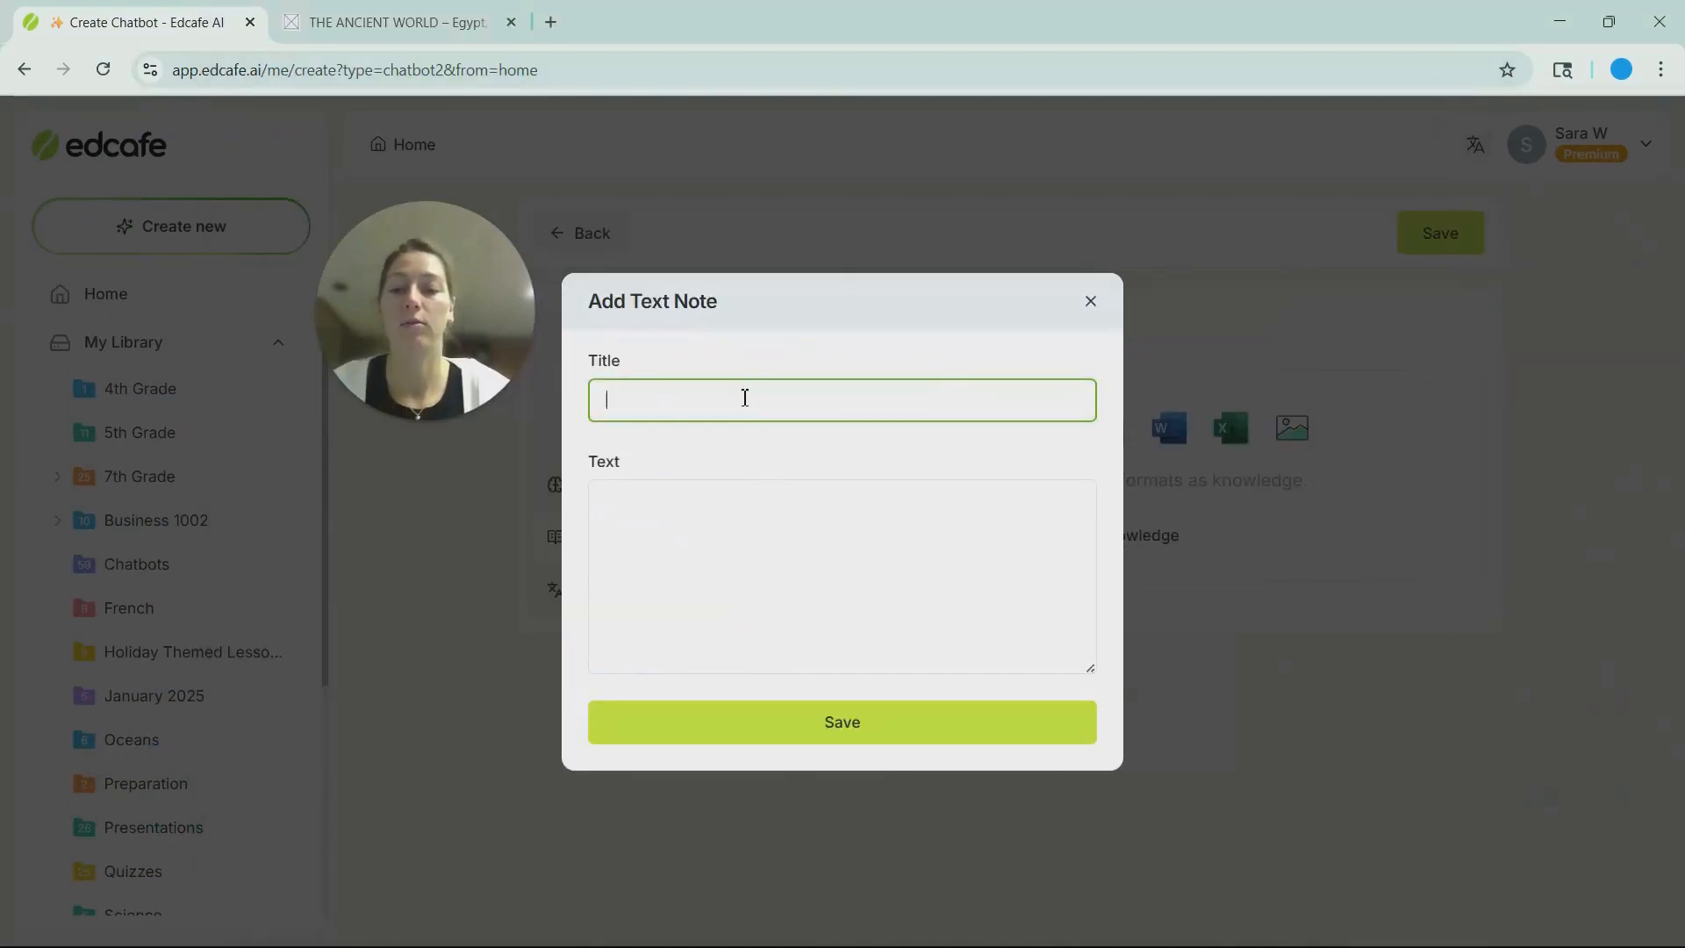
{"action": "type", "text": "Teacher Notes"}
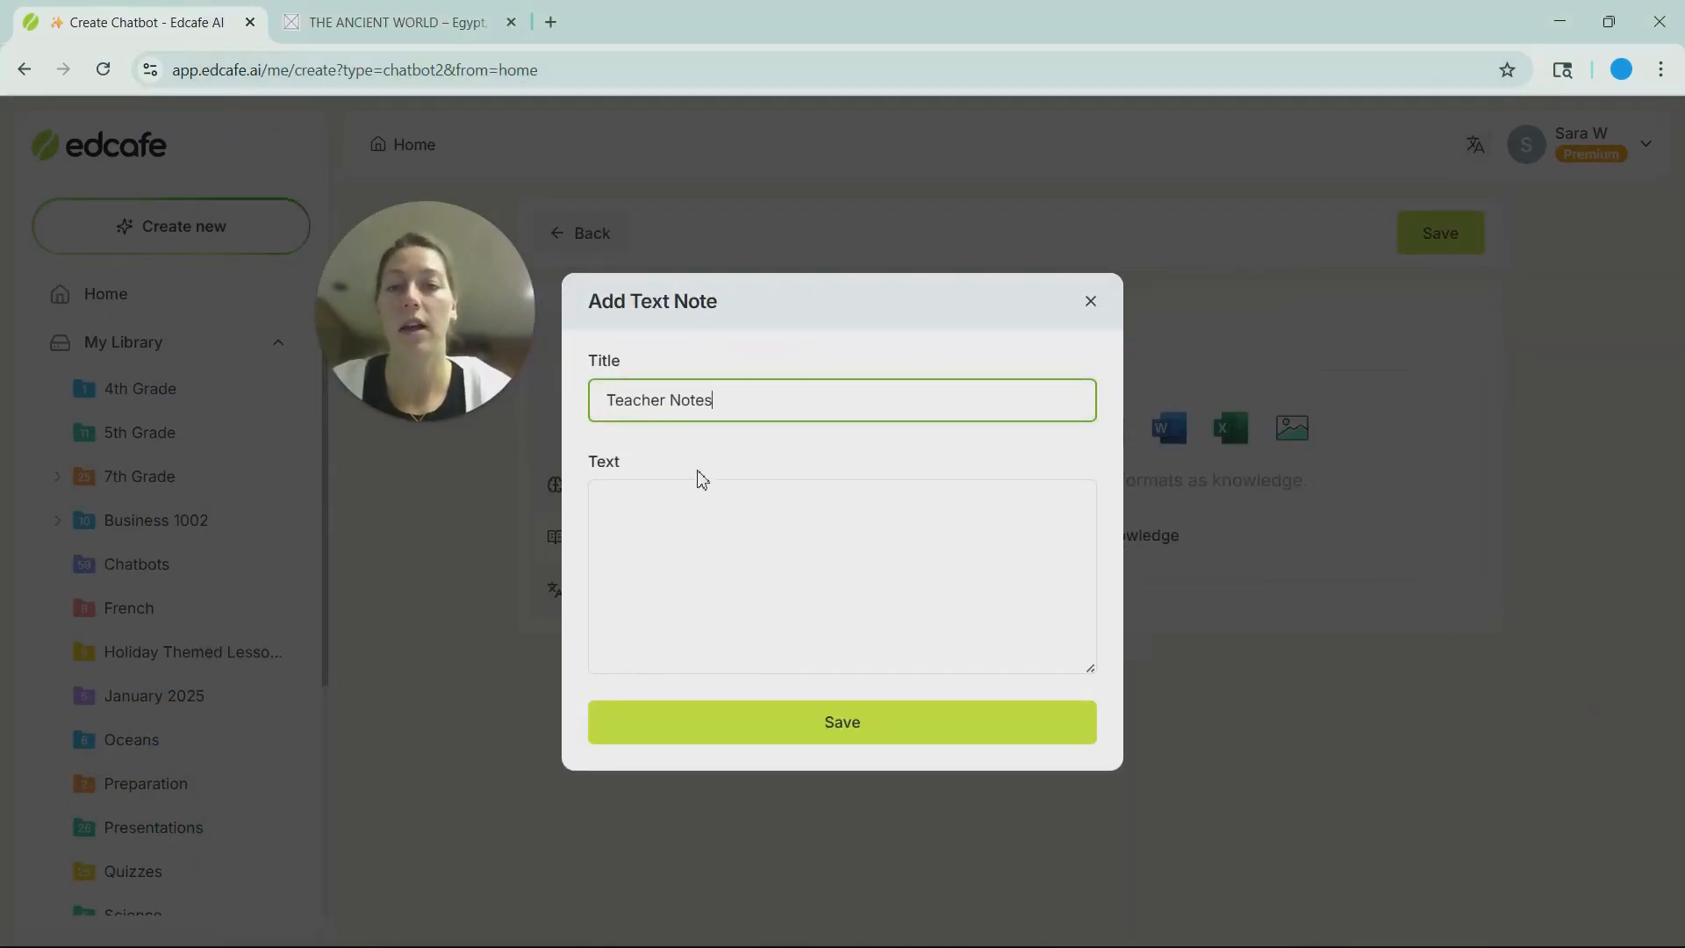
{"action": "left_click", "coordinate": [706, 502]}
{"action": "key", "text": "ctrl+v"}
{"action": "left_click", "coordinate": [839, 732]}
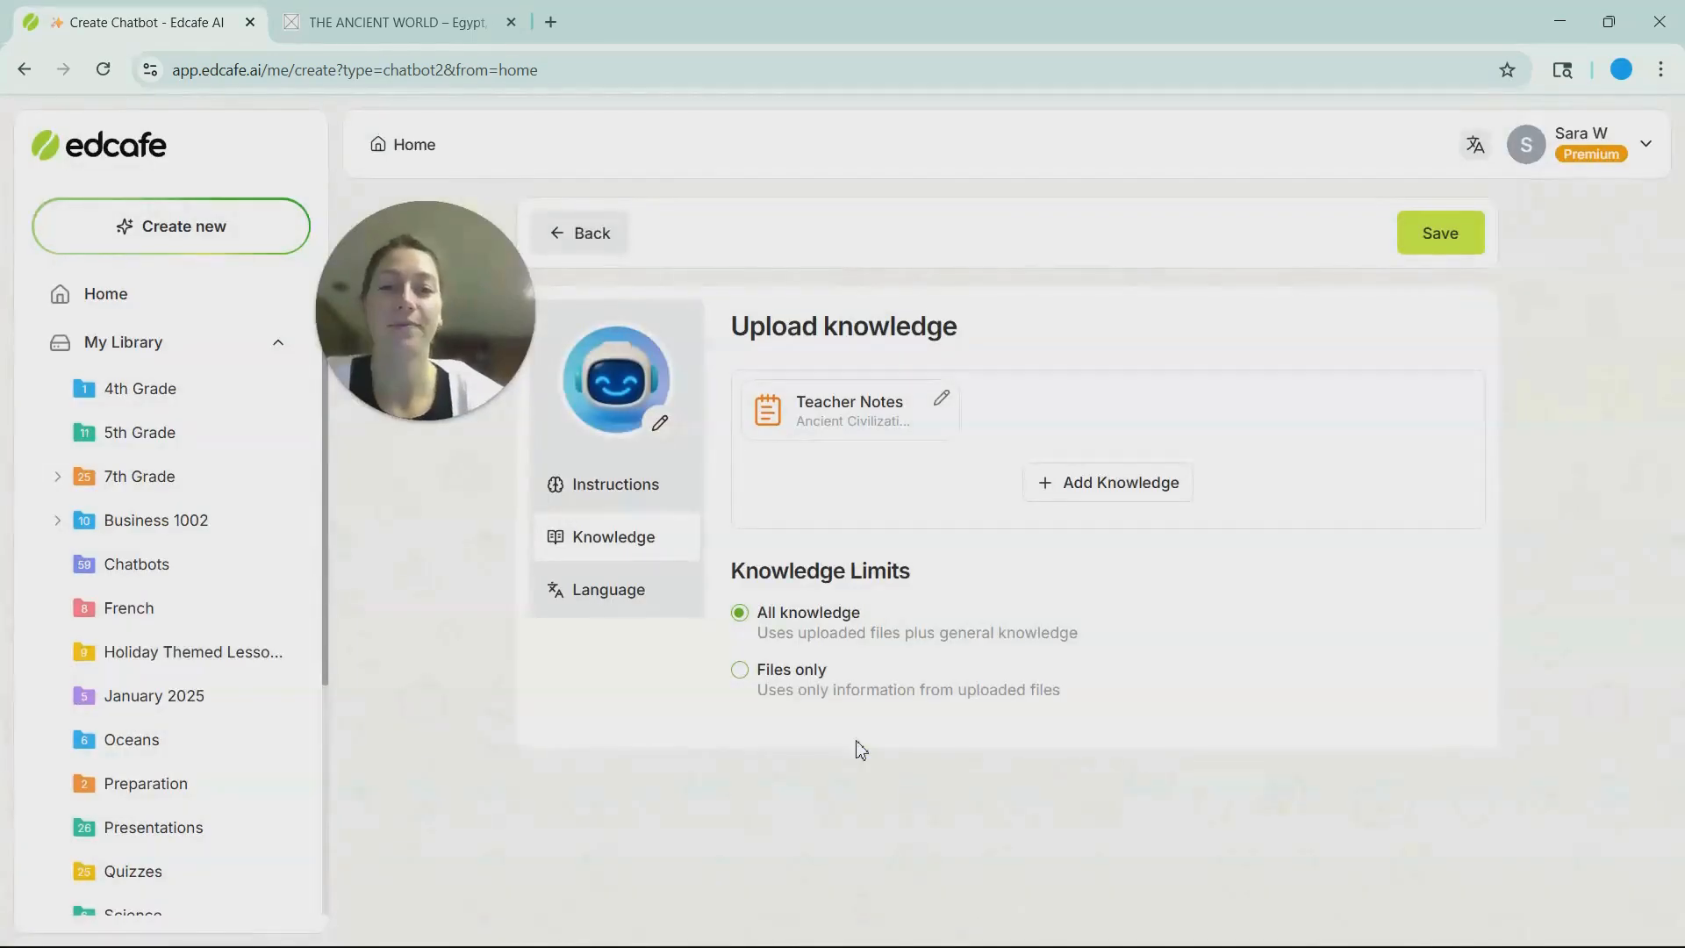
{"action": "left_click", "coordinate": [939, 407]}
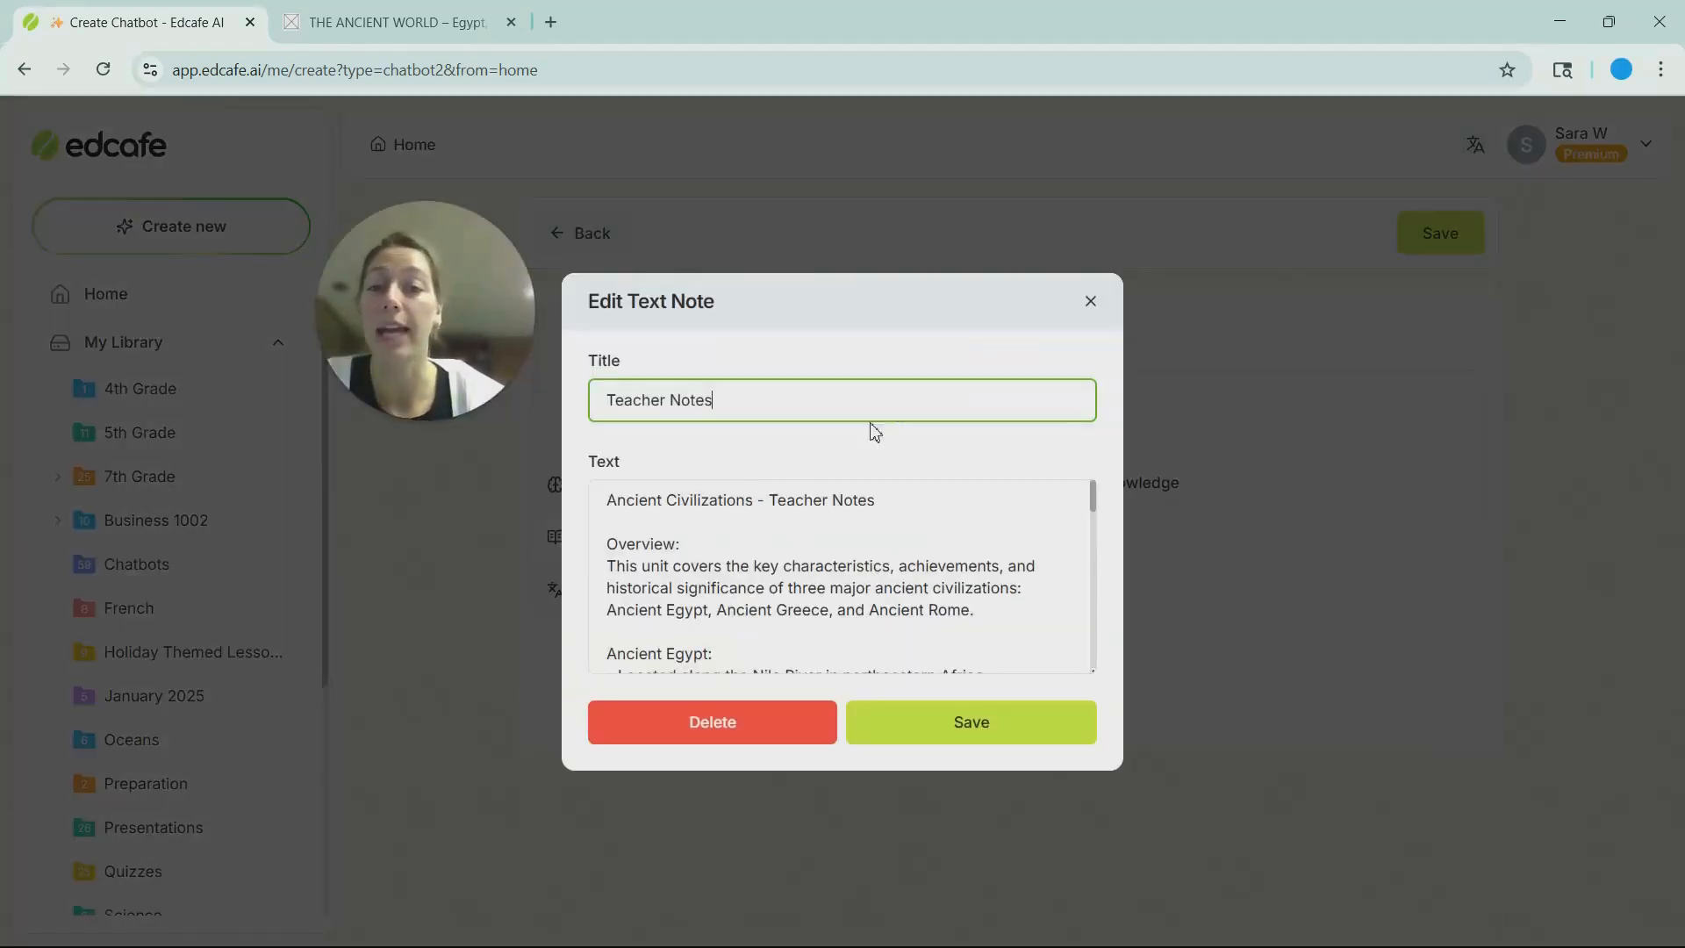
{"action": "left_click", "coordinate": [1093, 299]}
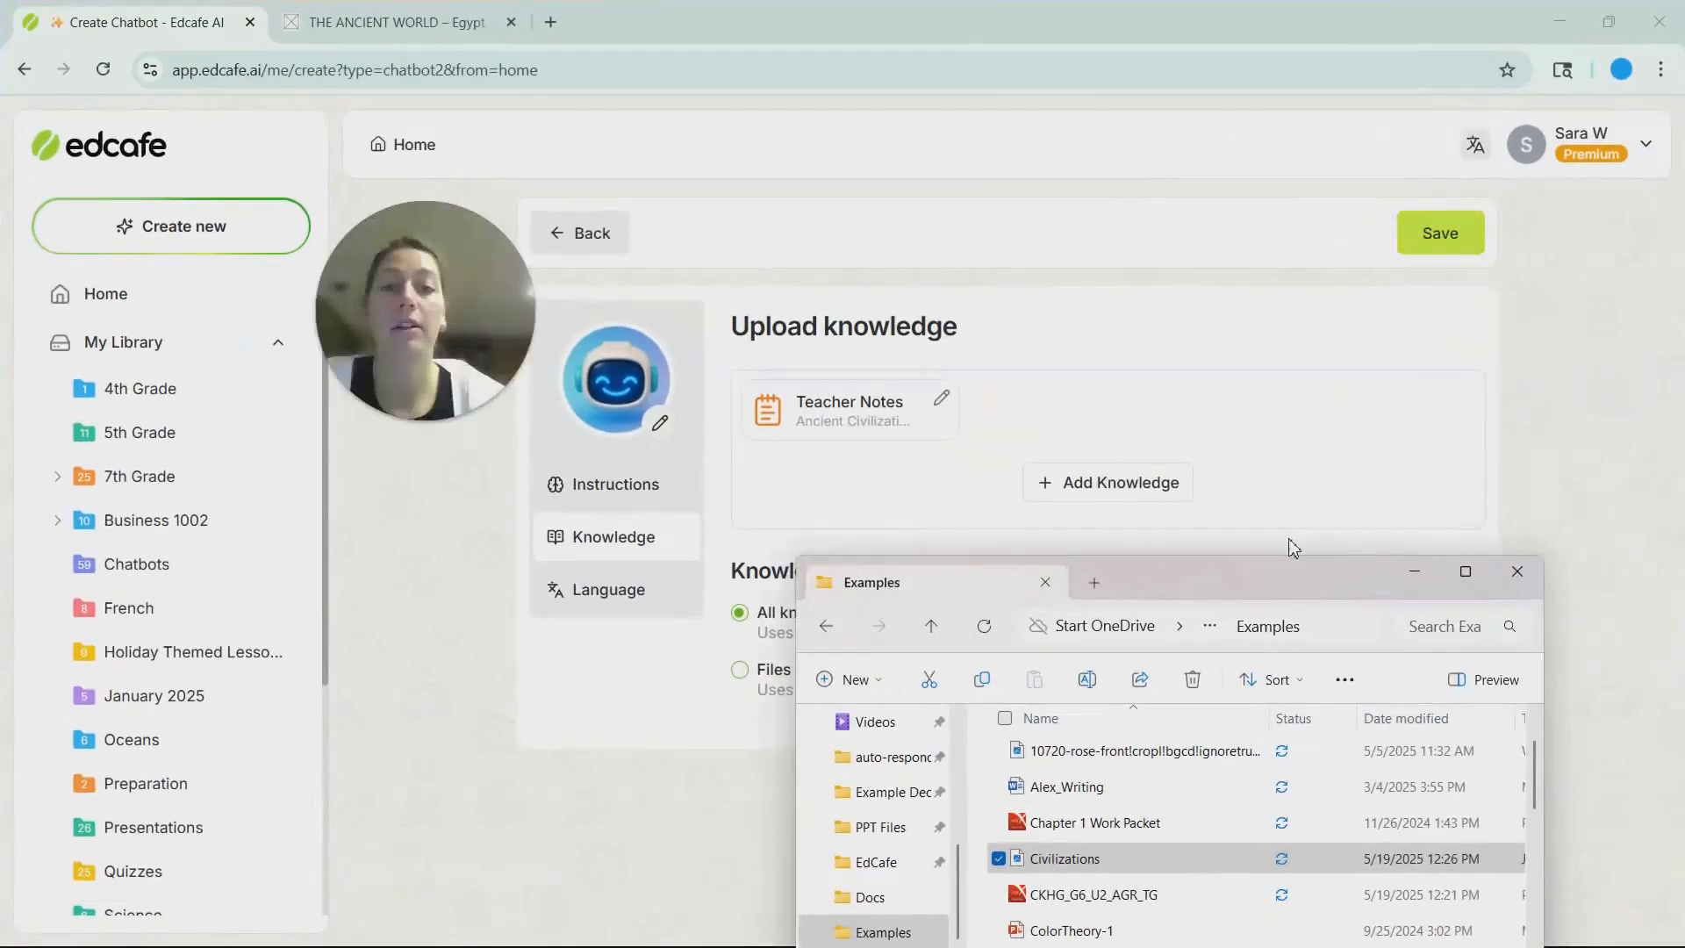
Step: Upload the Civilizations image, CKHG_G6_U2_AGR_TG PDF and lesson-2-intro-and-timeline presentation from the Examples folder as chatbot knowledge
{"action": "left_click_drag", "start_coordinate": [1246, 579], "coordinate": [1489, 123]}
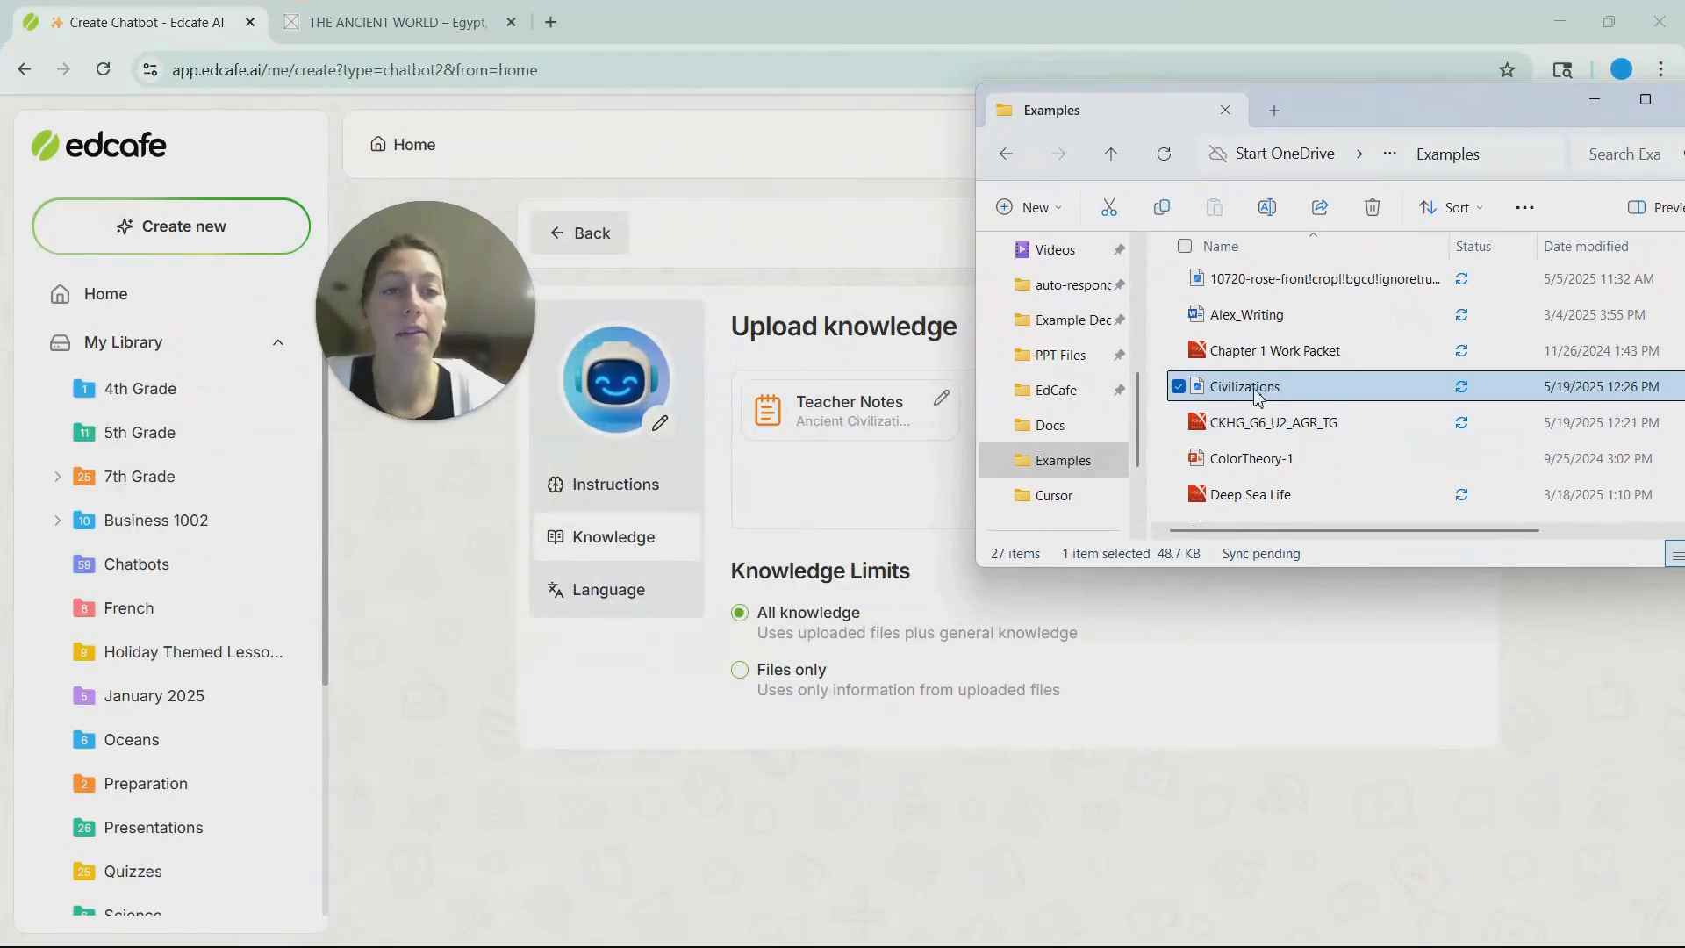
{"action": "left_click_drag", "start_coordinate": [1253, 391], "coordinate": [886, 465]}
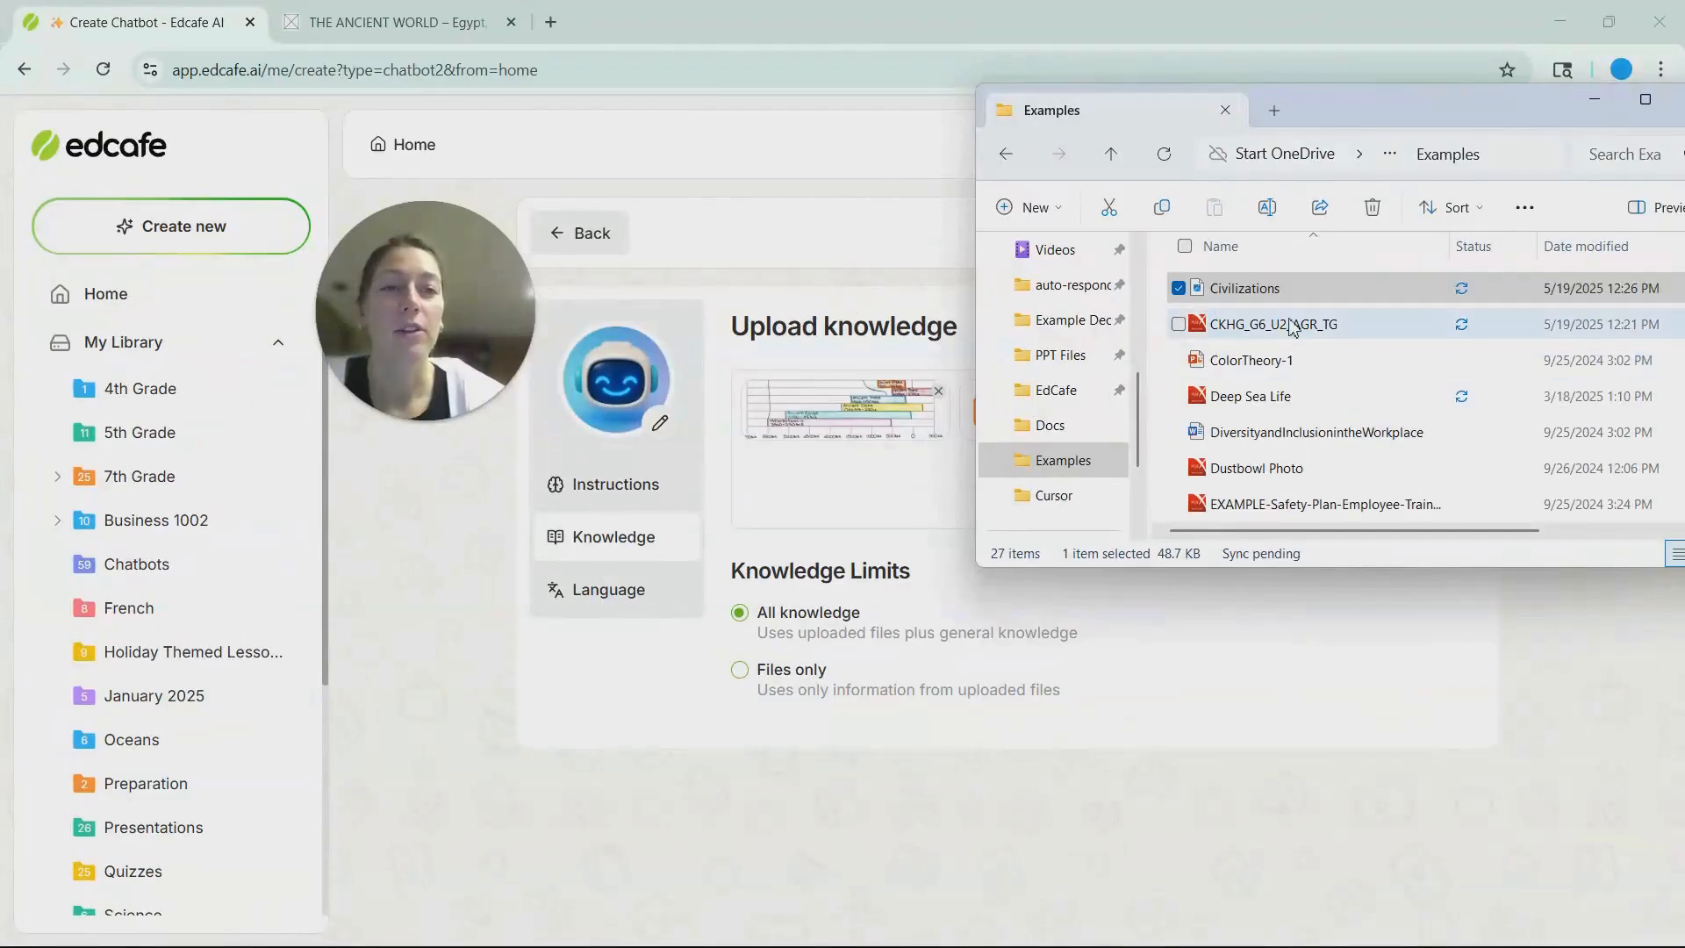
{"action": "left_click_drag", "start_coordinate": [1273, 324], "coordinate": [919, 525]}
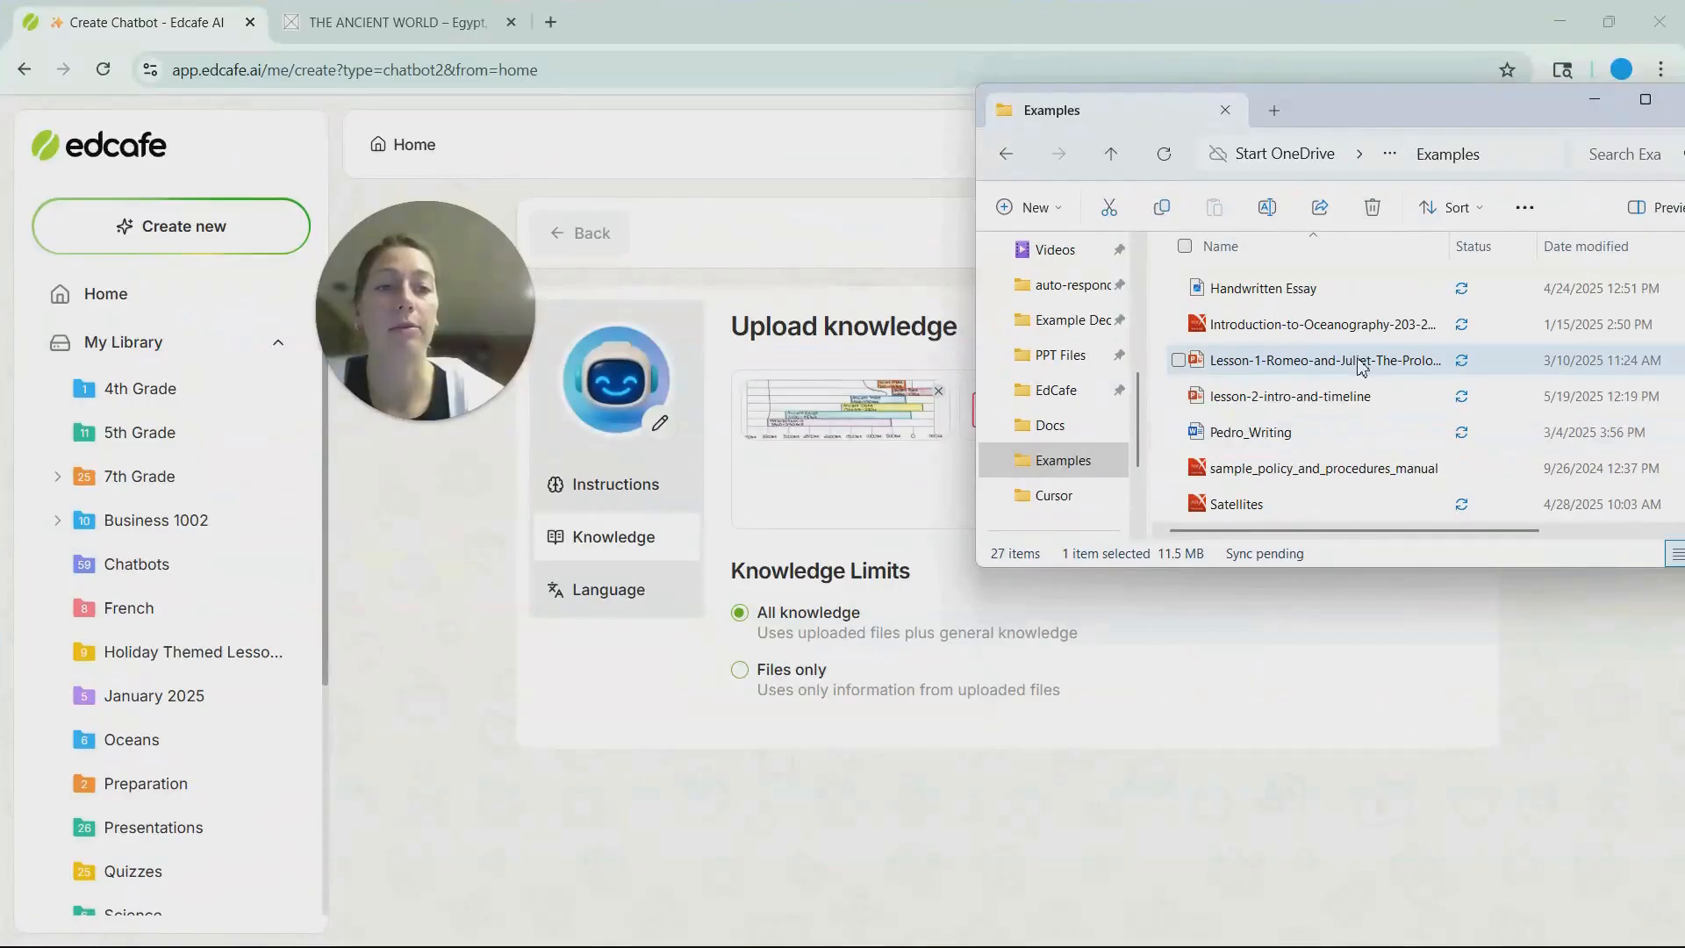
{"action": "scroll", "coordinate": [1275, 378], "scroll_direction": "down", "scroll_amount": 1}
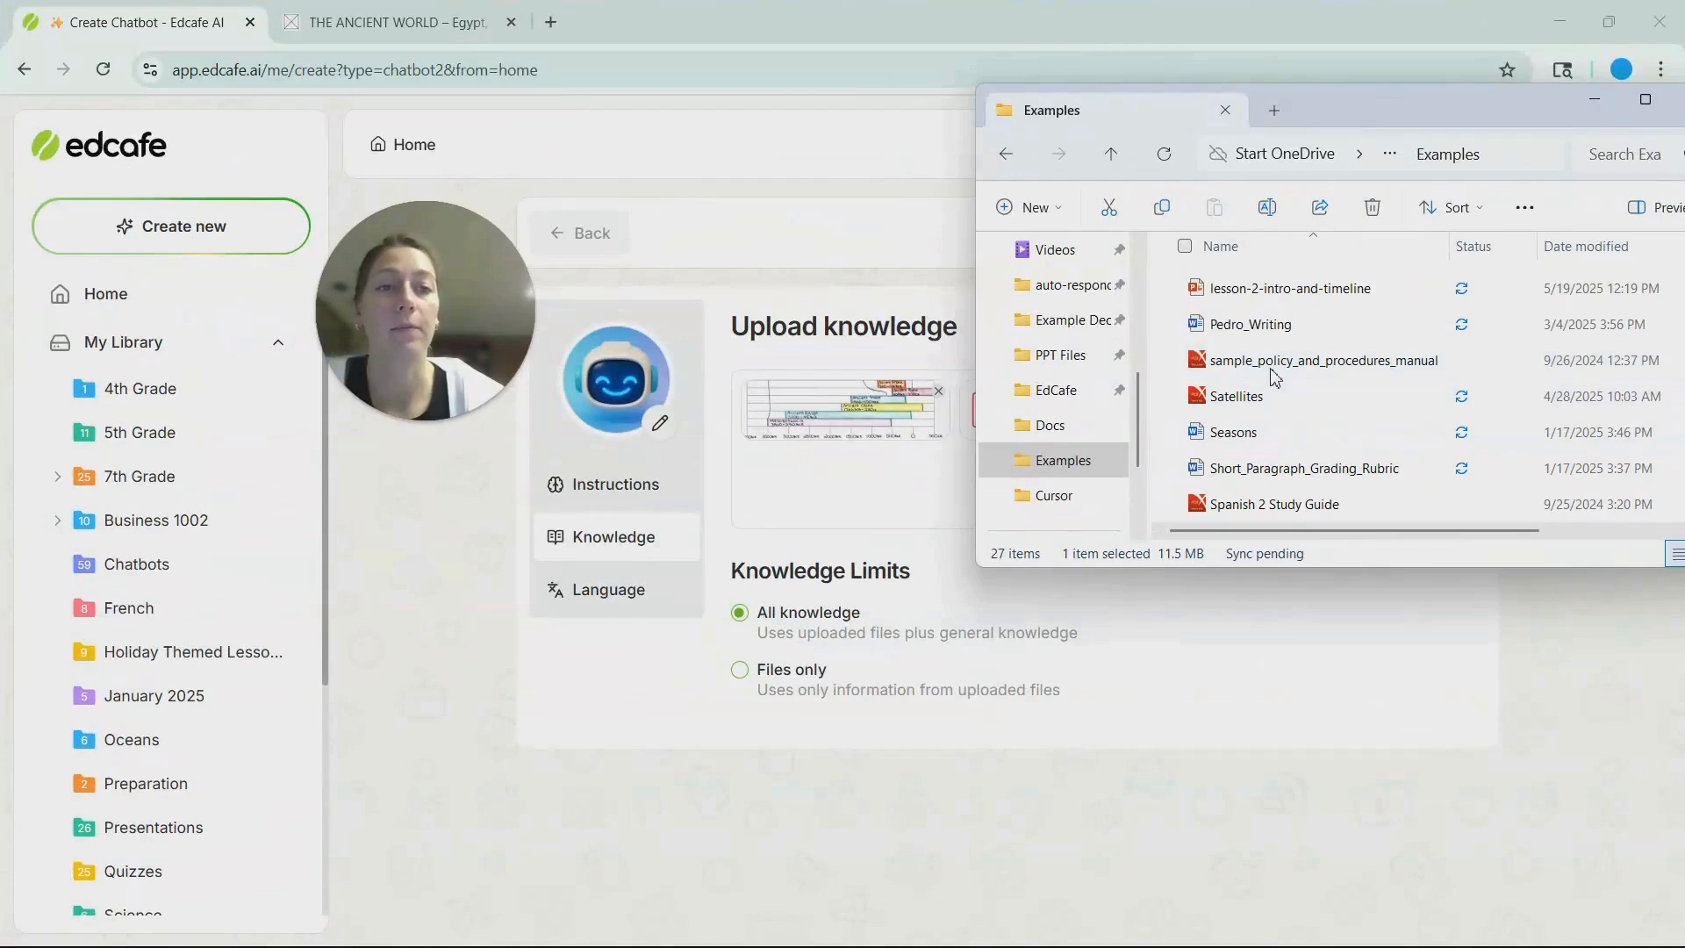
{"action": "left_click_drag", "start_coordinate": [1288, 289], "coordinate": [1156, 524]}
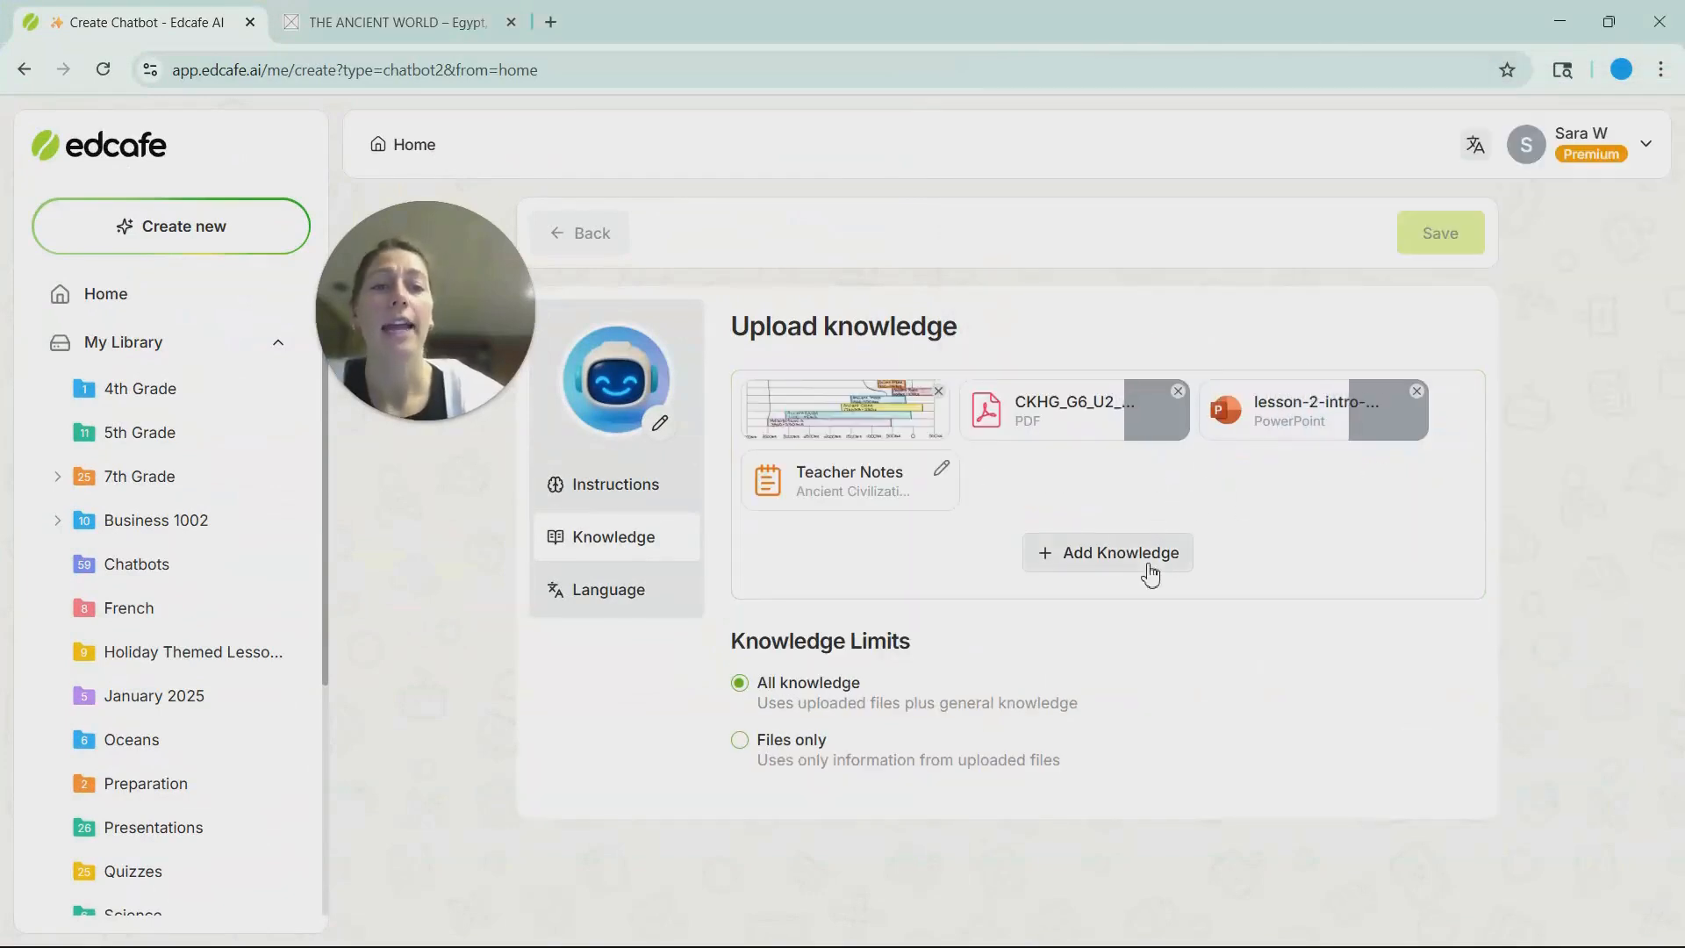
Step: Look through THE ANCIENT WORLD web page and copy its address, centerfordiagonality.org/the-ancients/
{"action": "left_click", "coordinate": [440, 35]}
{"action": "scroll", "coordinate": [727, 519], "scroll_direction": "down", "scroll_amount": 1}
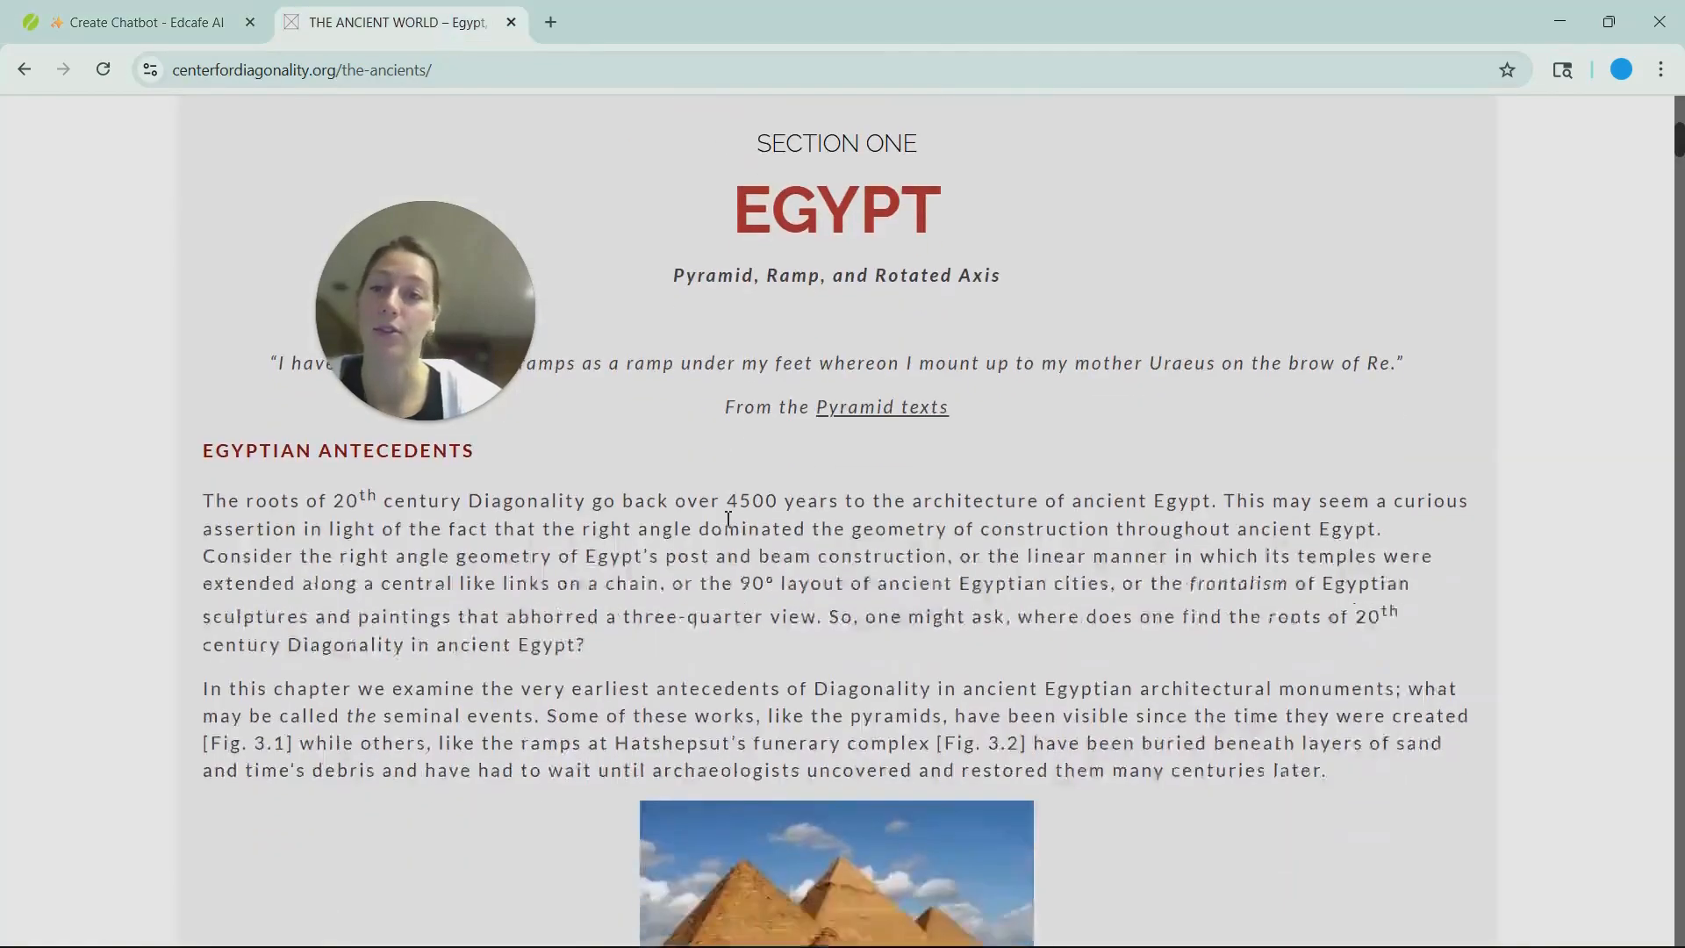
{"action": "scroll", "coordinate": [728, 519], "scroll_direction": "down", "scroll_amount": 11}
{"action": "left_click", "coordinate": [460, 77]}
{"action": "key", "text": "ctrl+c"}
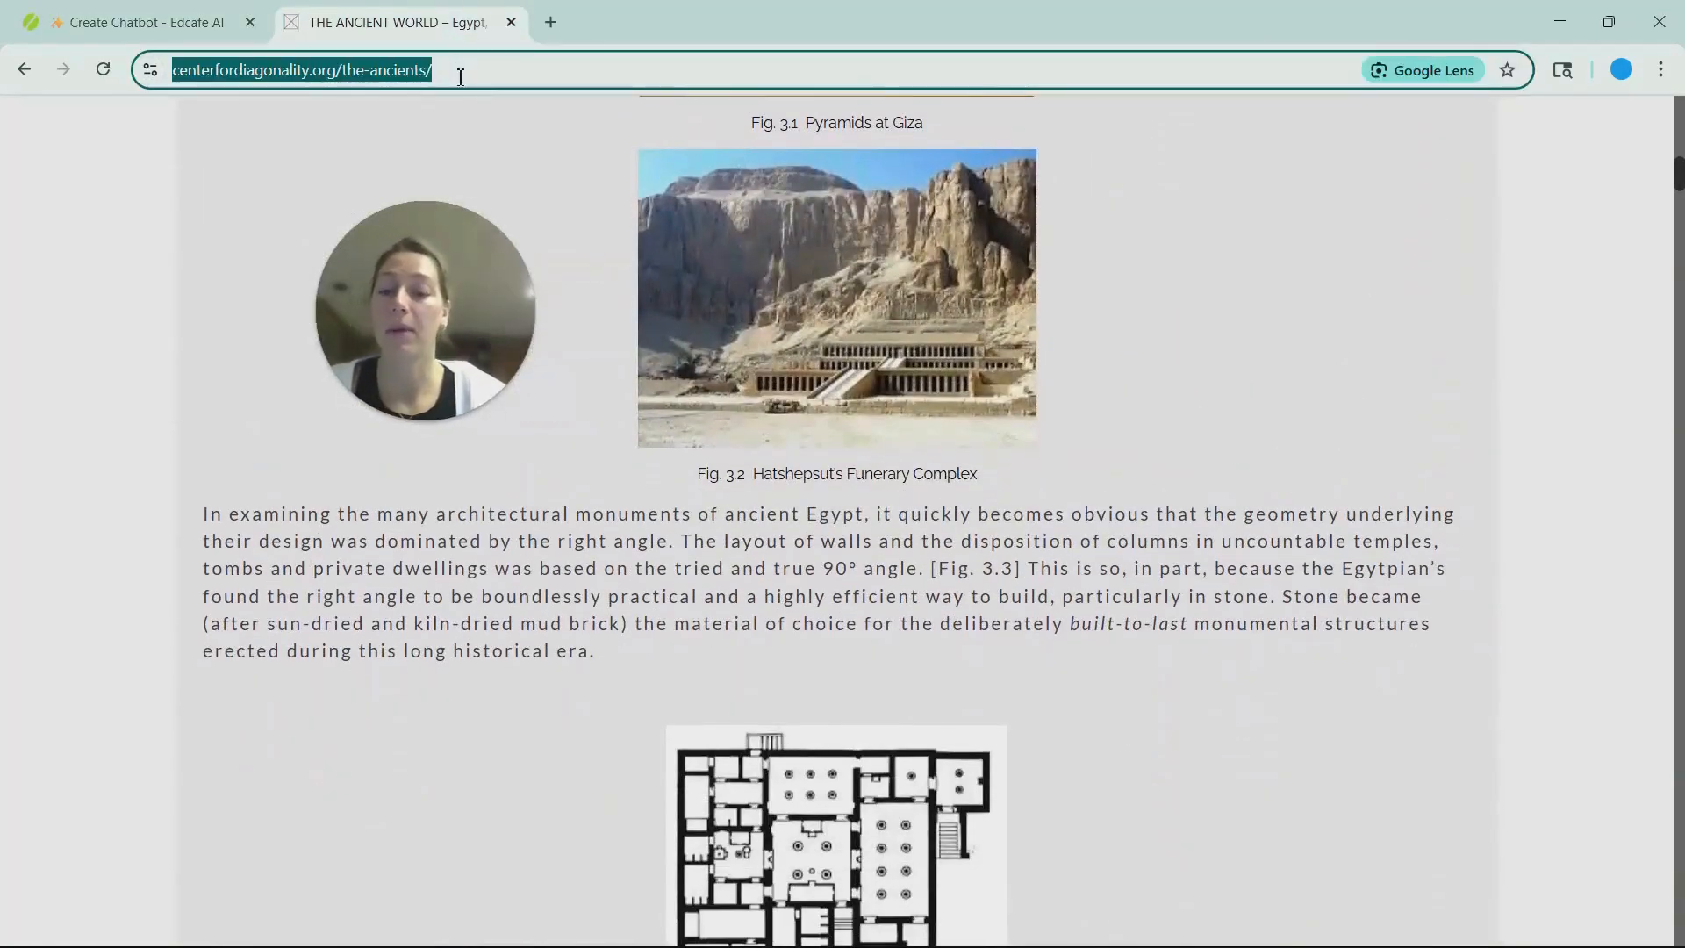
Step: Add the copied web page address to the chatbot's knowledge as a web page source
{"action": "left_click", "coordinate": [144, 22]}
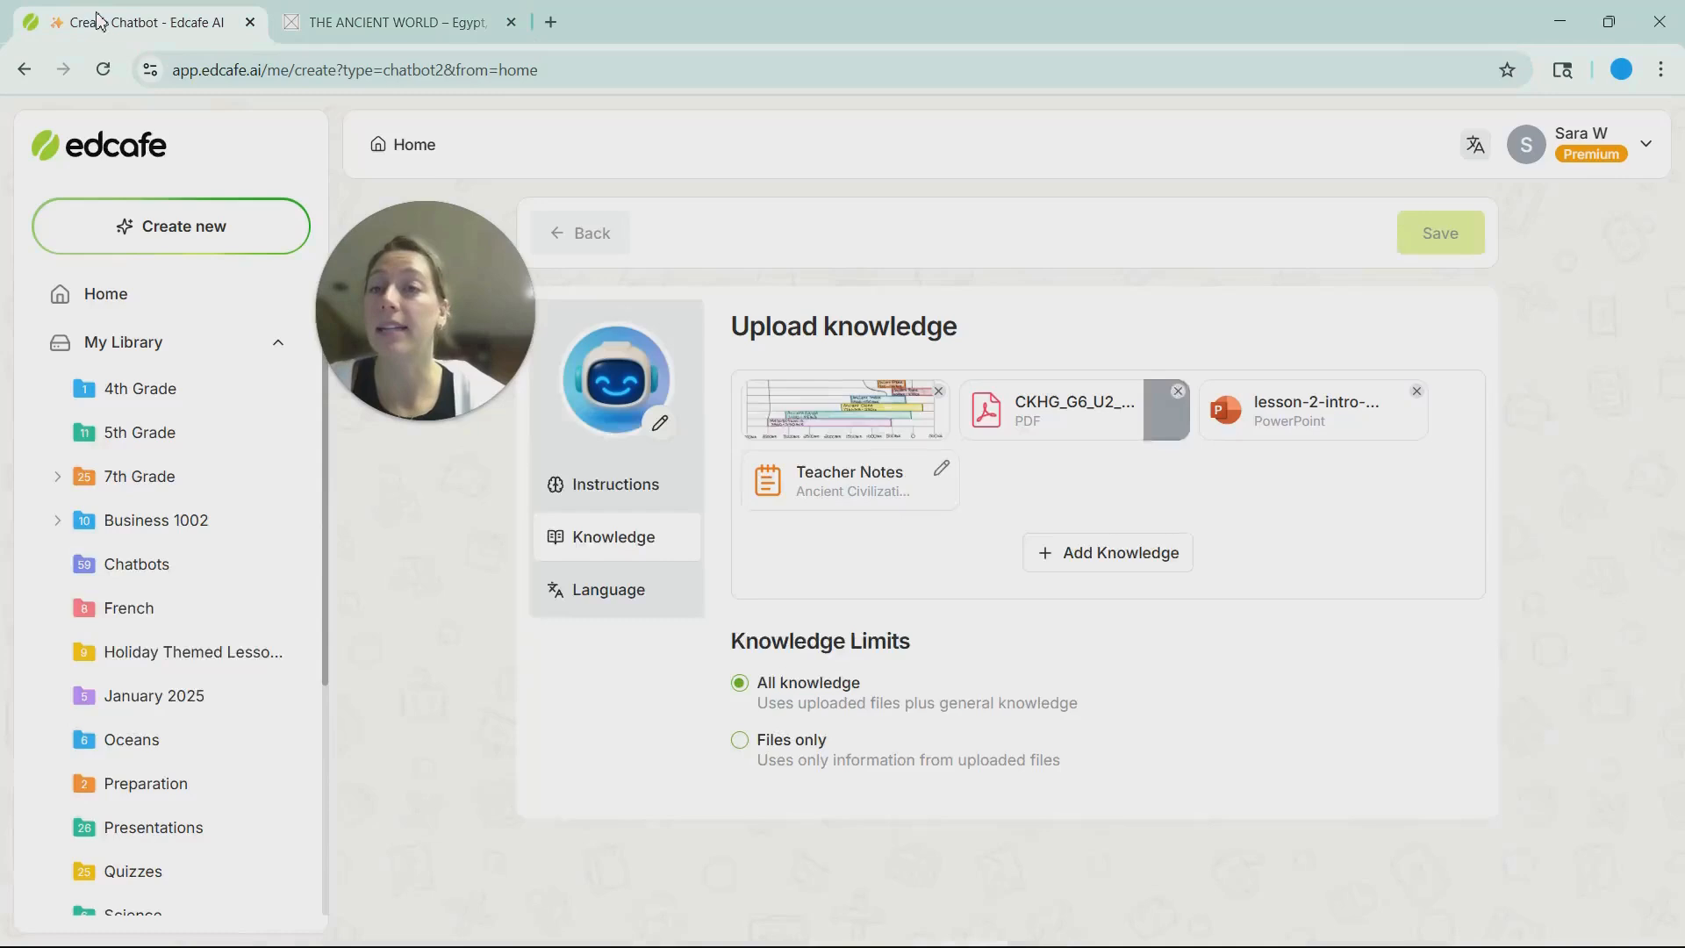
{"action": "left_click", "coordinate": [1109, 562]}
{"action": "left_click", "coordinate": [1132, 631]}
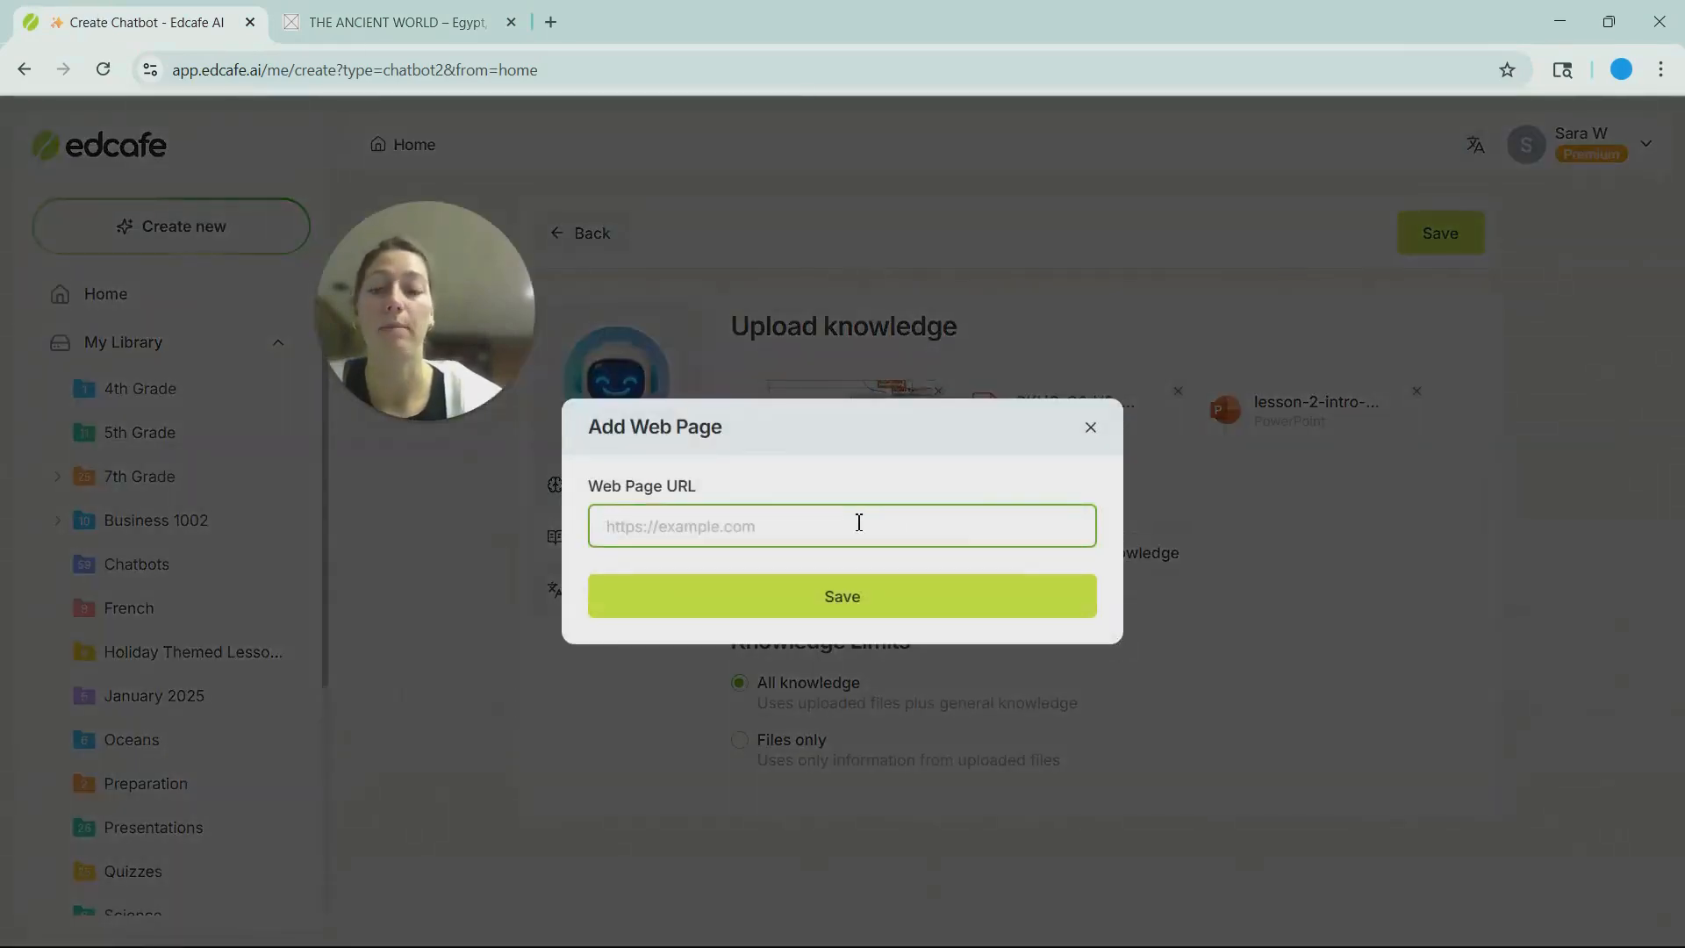
{"action": "key", "text": "ctrl+v"}
{"action": "left_click", "coordinate": [867, 605]}
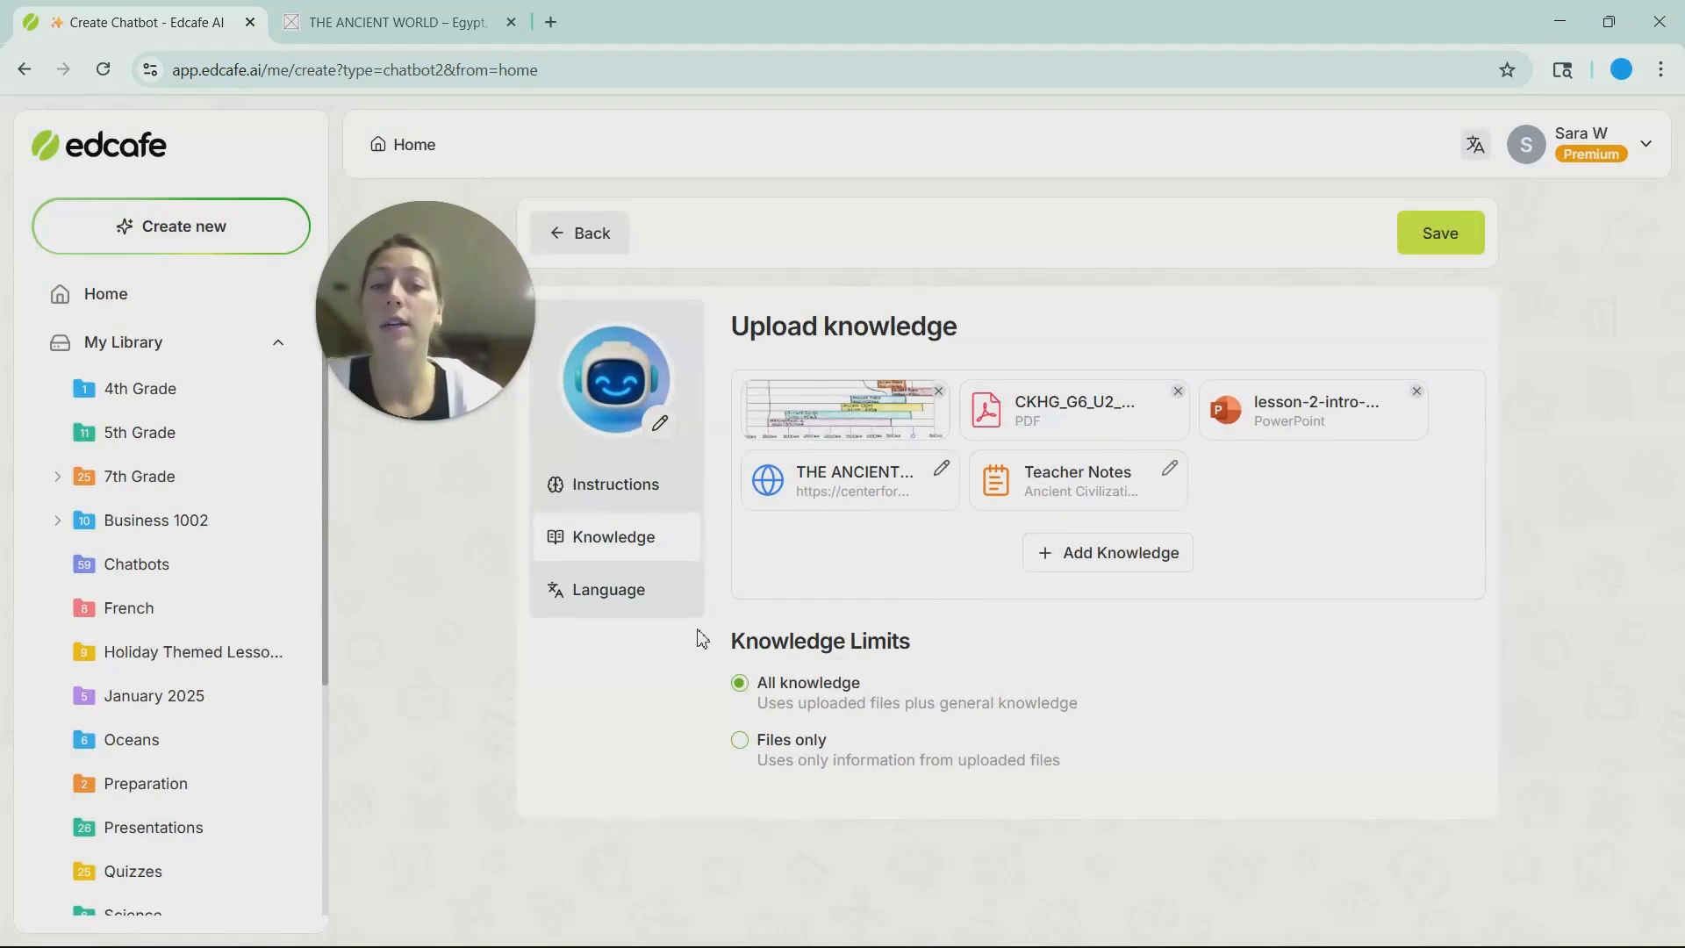
Step: Review the Knowledge Limits options and restrict the chatbot to Files only
{"action": "left_click_drag", "start_coordinate": [732, 642], "coordinate": [918, 647]}
{"action": "left_click", "coordinate": [919, 647]}
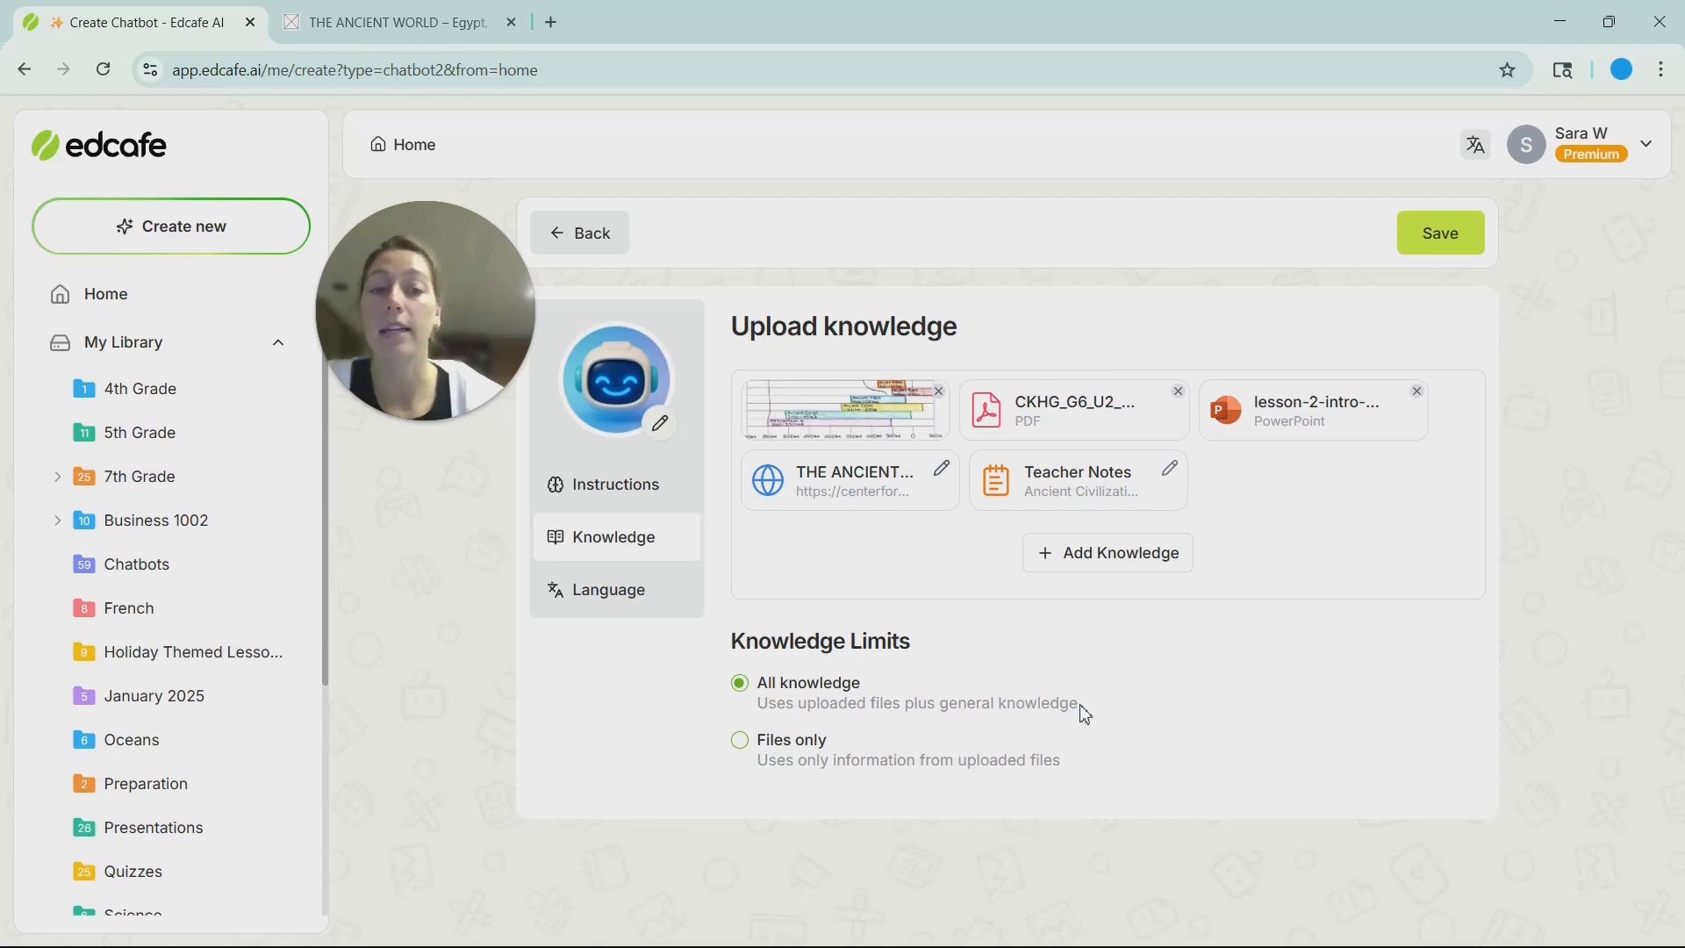
{"action": "left_click_drag", "start_coordinate": [1080, 704], "coordinate": [945, 711]}
{"action": "left_click", "coordinate": [945, 711]}
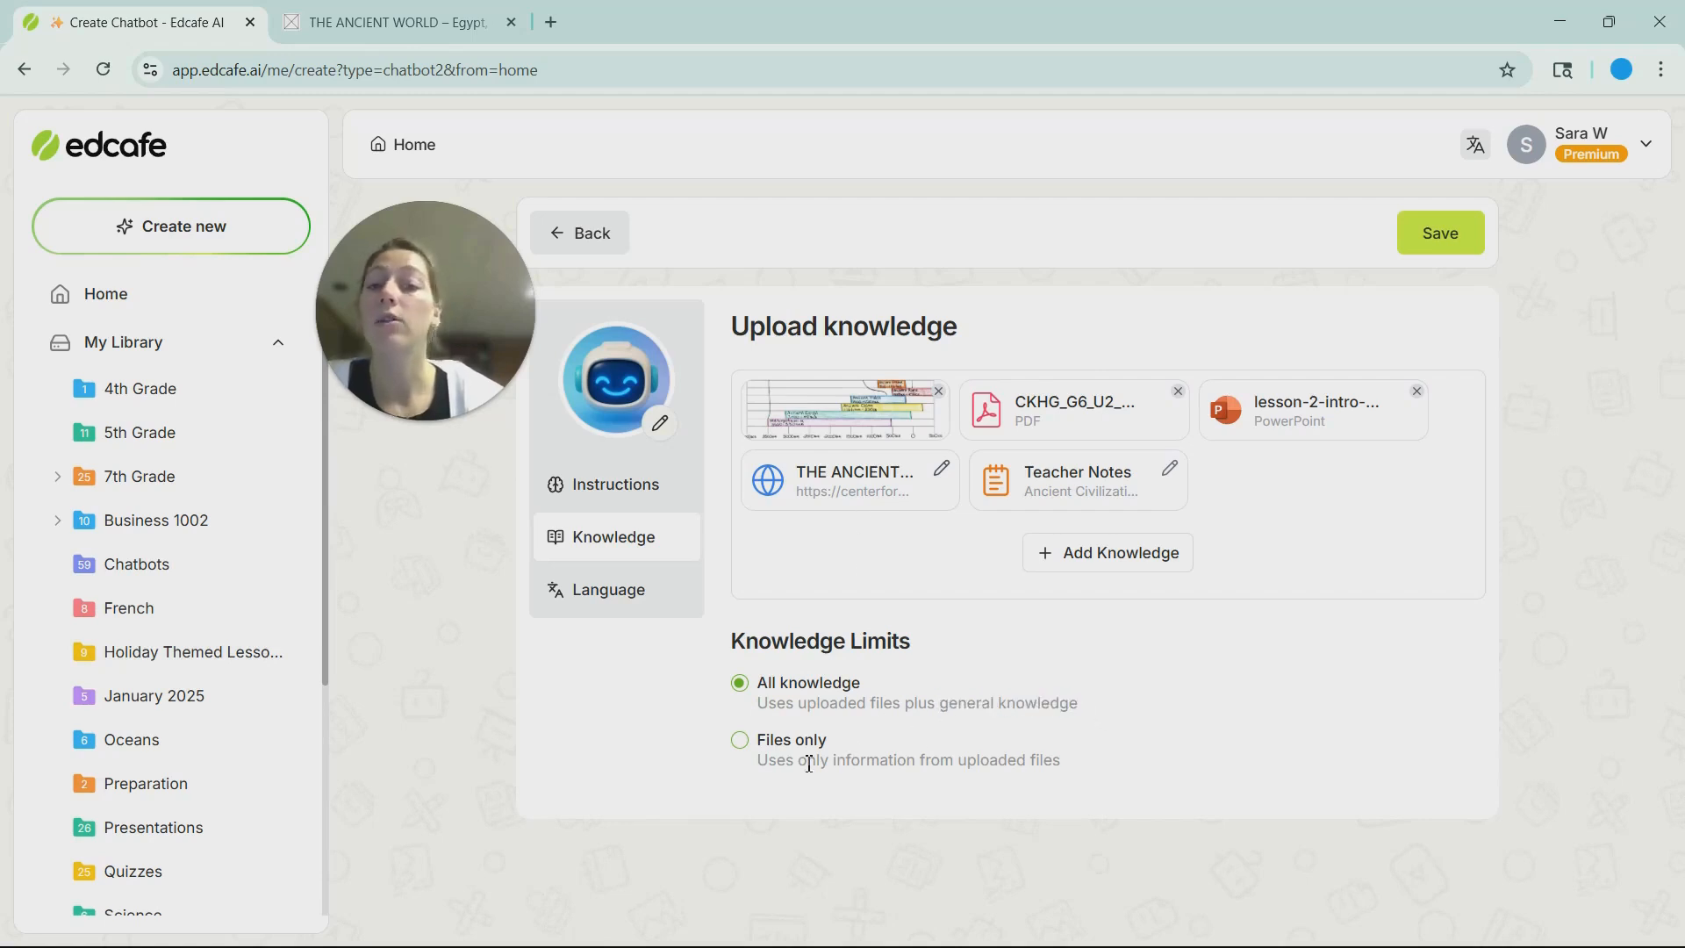
{"action": "left_click", "coordinate": [742, 750]}
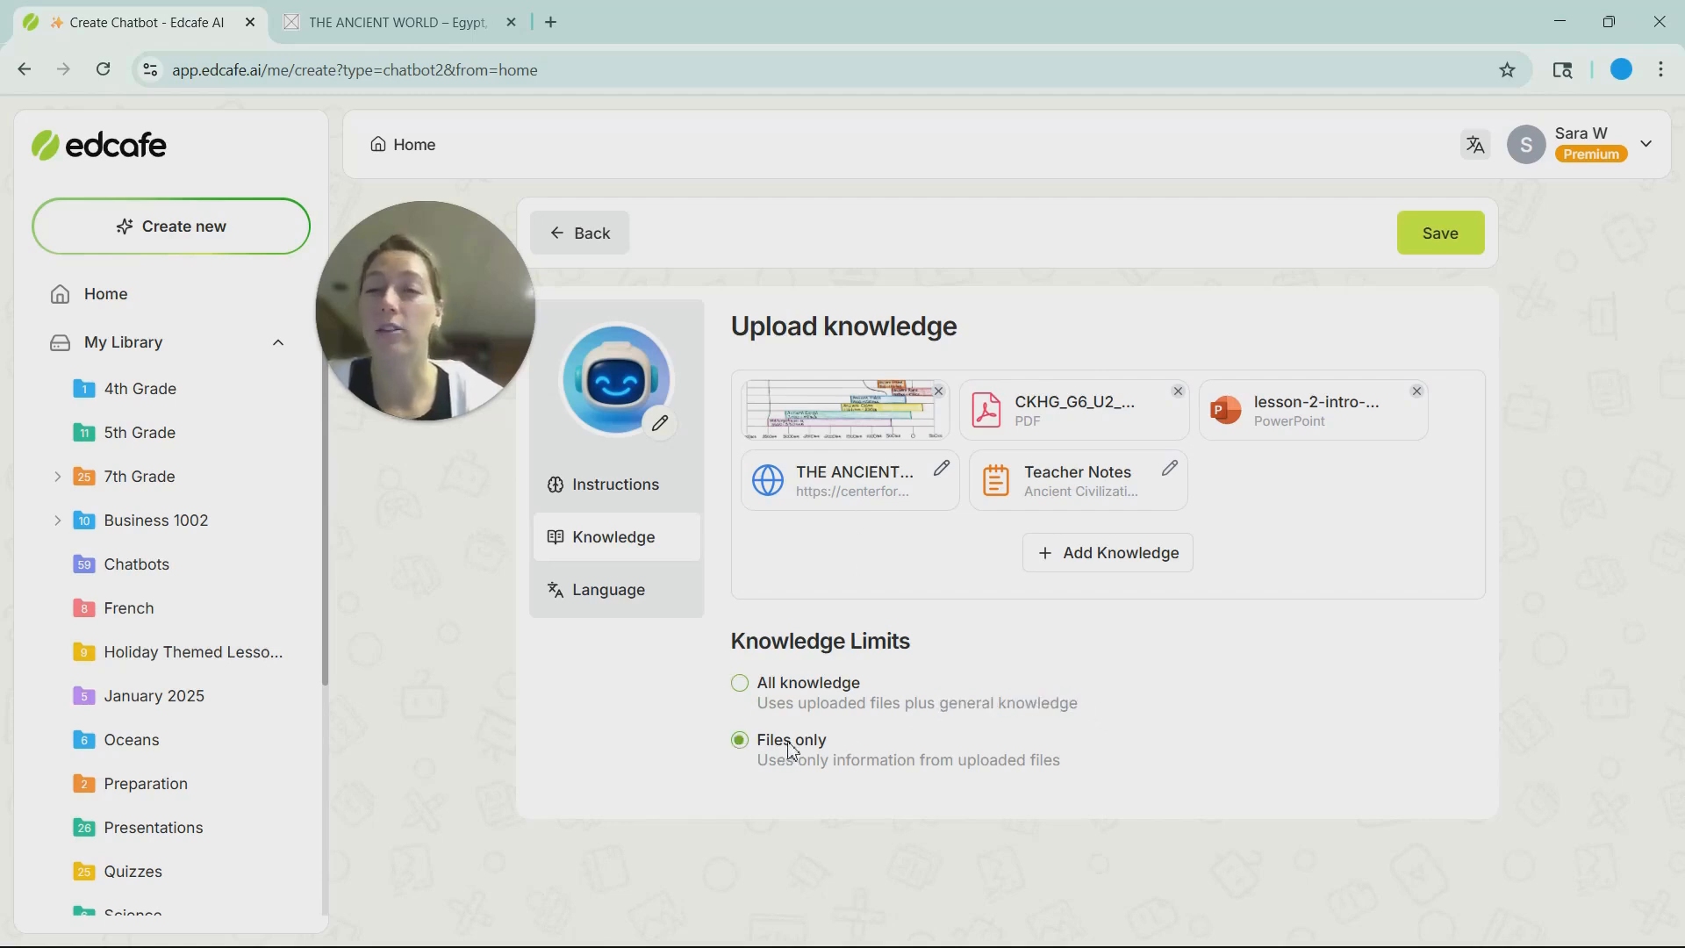